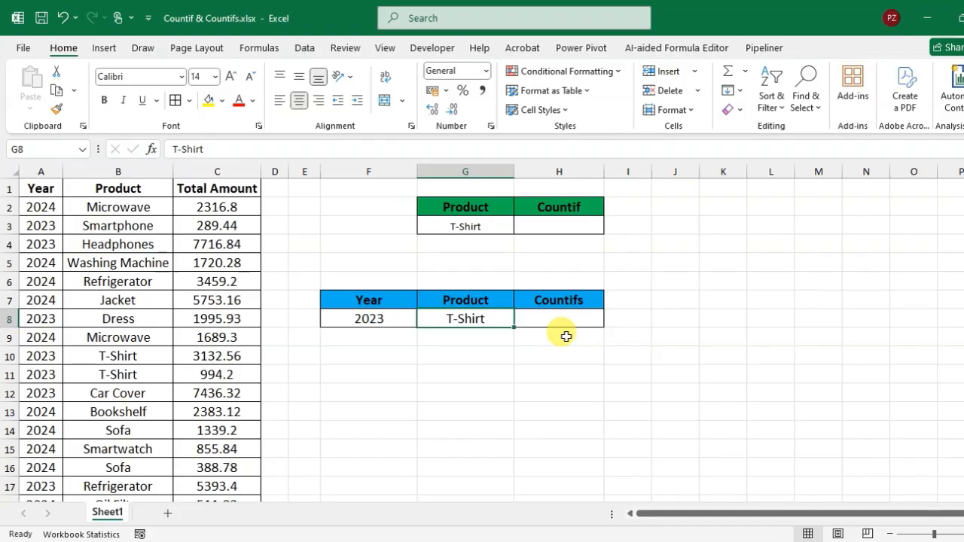
- Enter a COUNTIF formula in H3 that counts the product in G3 within the range B2:B1501
click(567, 226)
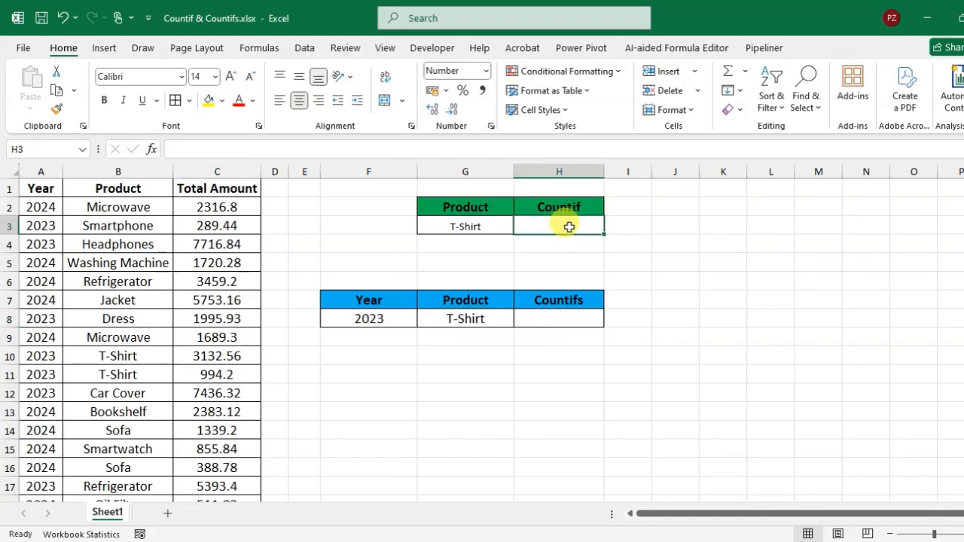
text(=coun)
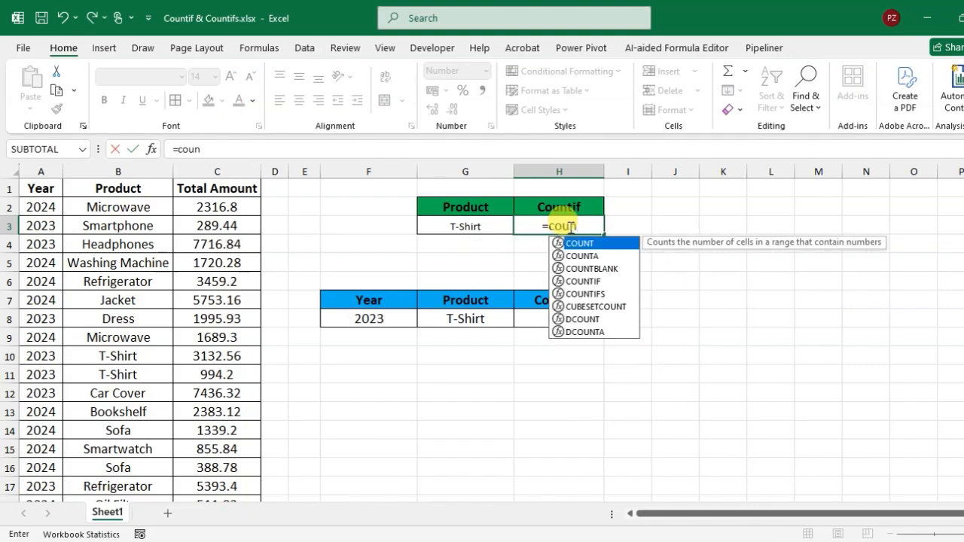
text(t)
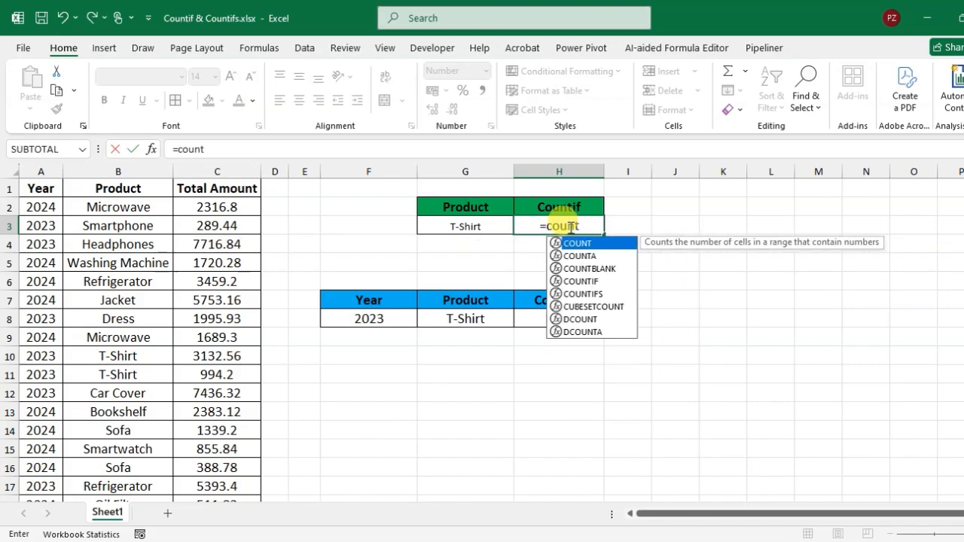
double_click(578, 281)
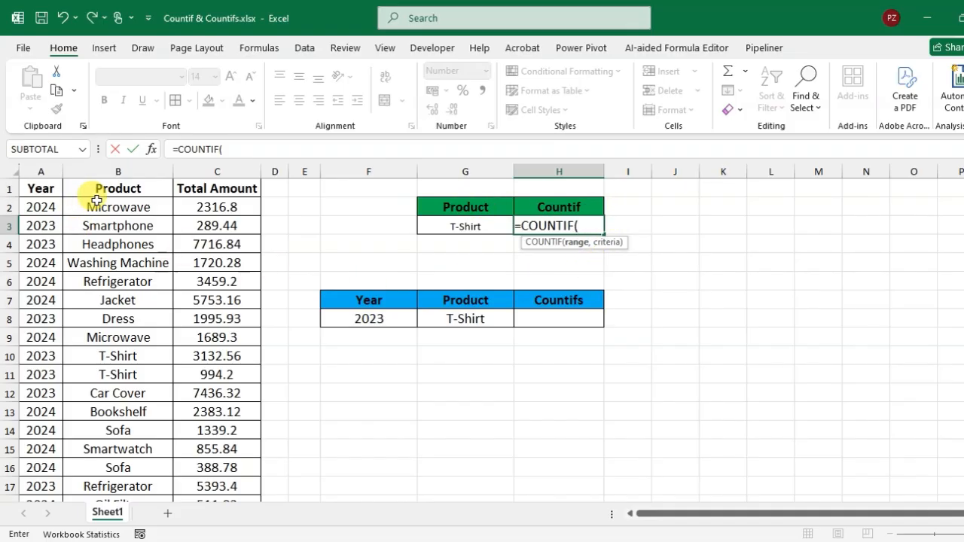
drag(107, 204, 140, 354)
scroll(143, 354, up, 3)
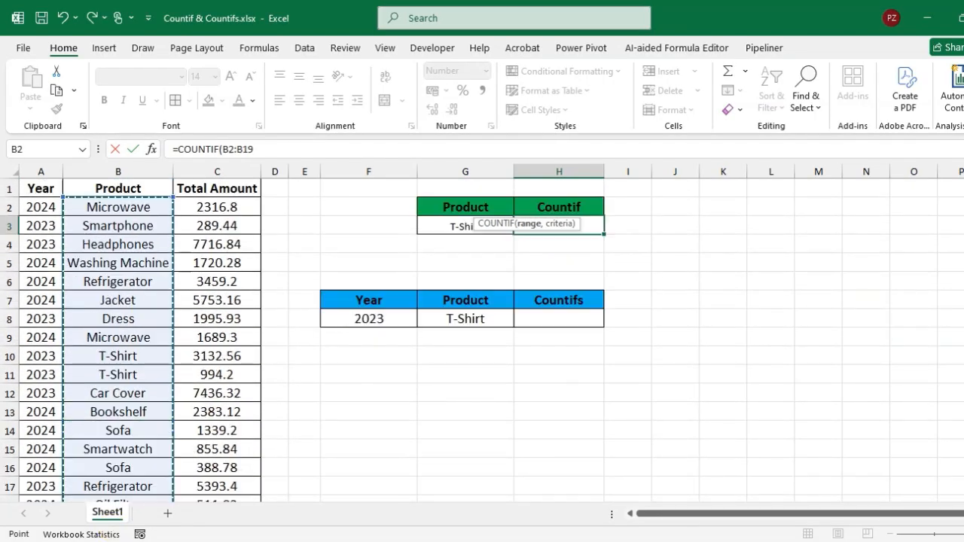
click(140, 213)
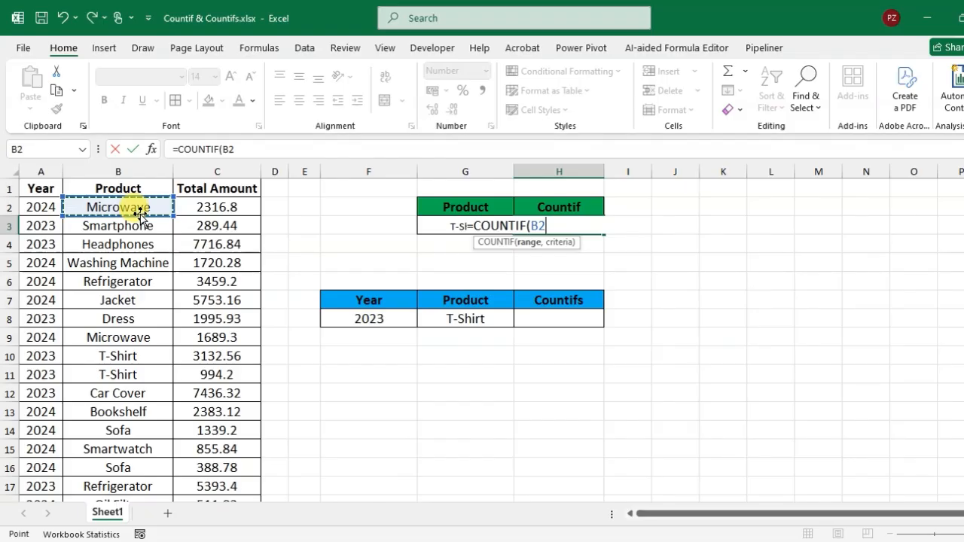
key(ctrl+shift+Down)
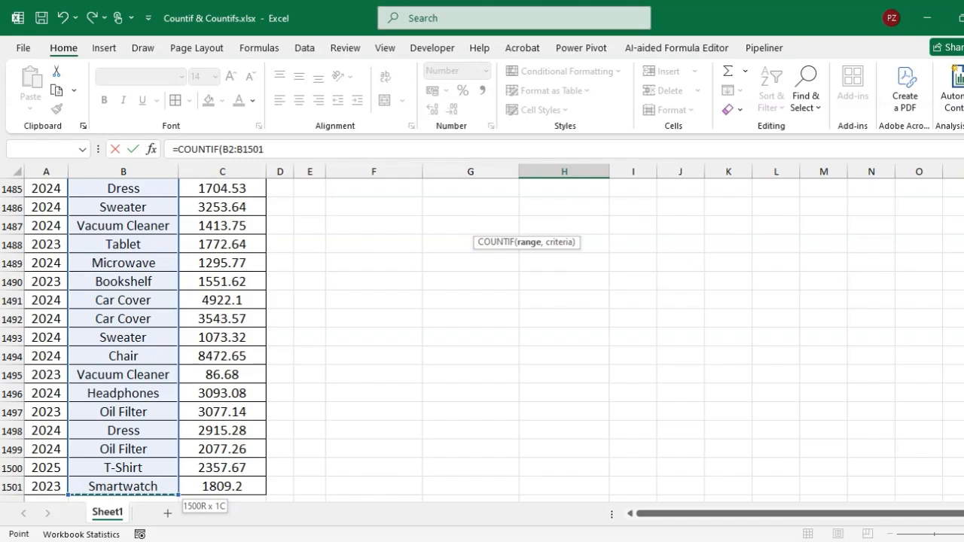
key(ctrl+BackSpace)
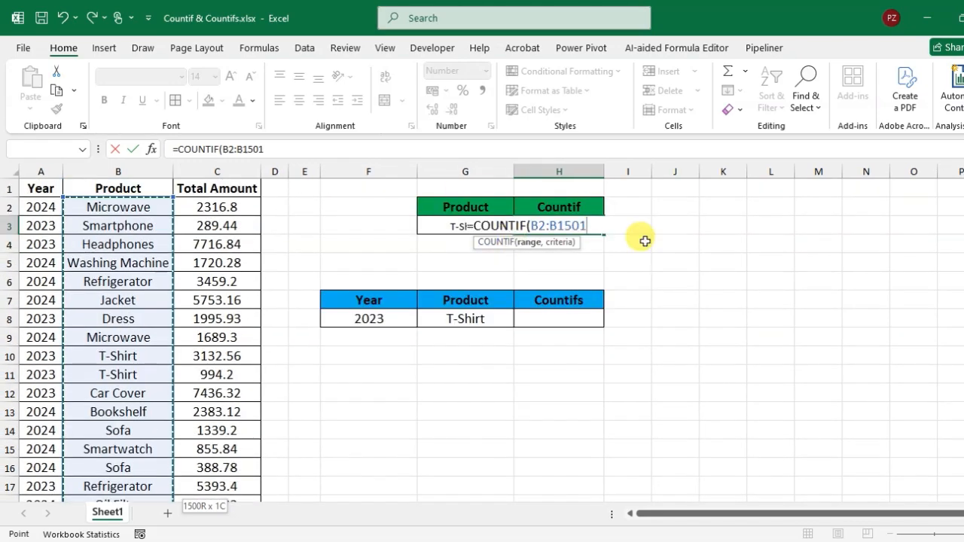
text(,)
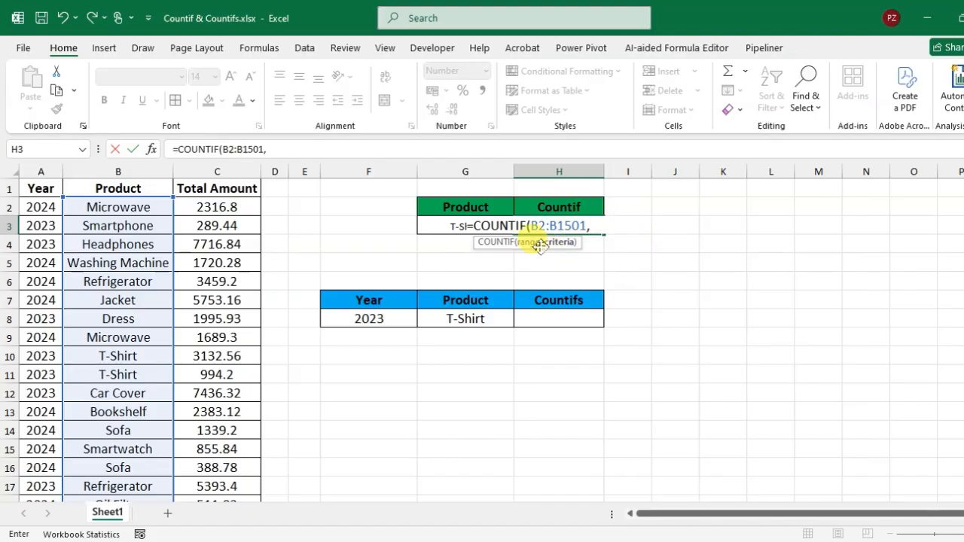
click(441, 228)
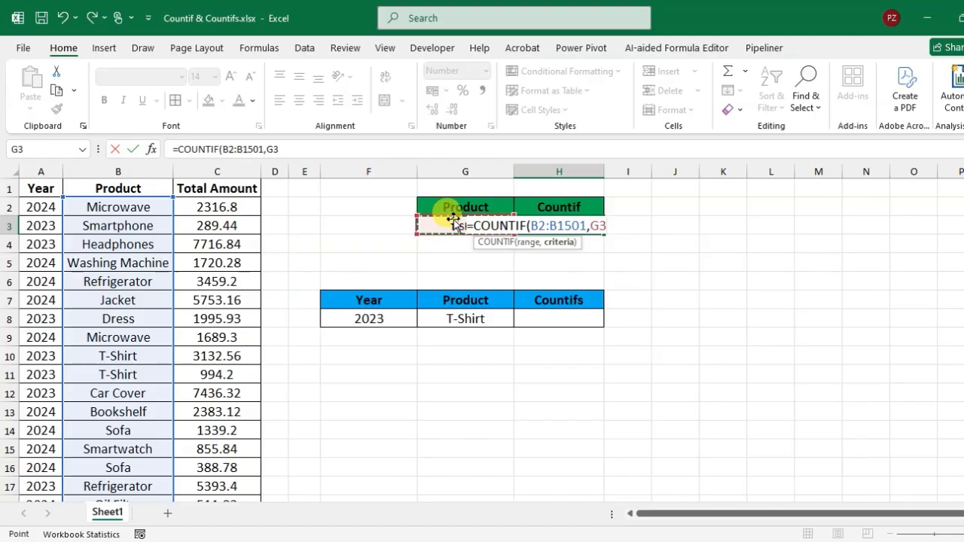
key(Return)
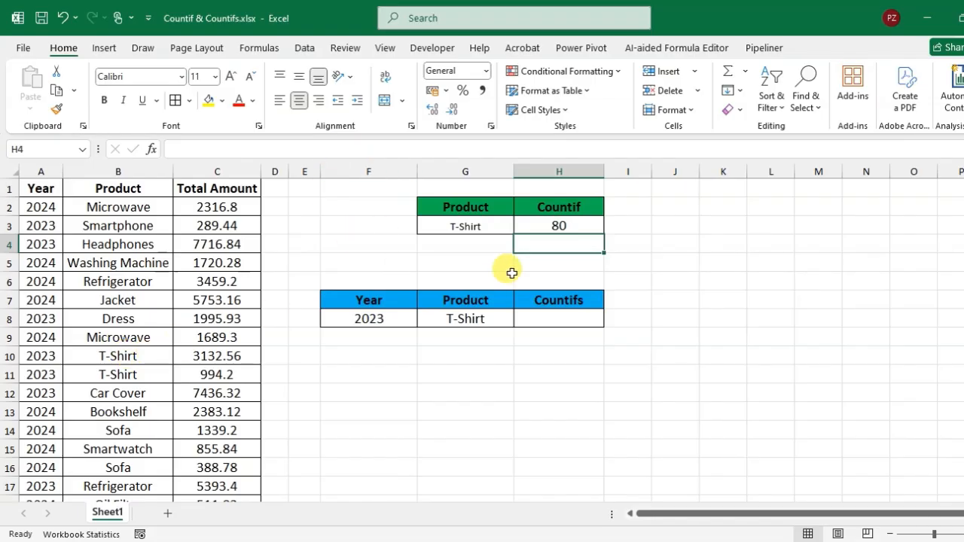
- Turn on filtering for the data table and filter the Product column to T-Shirt only
click(131, 186)
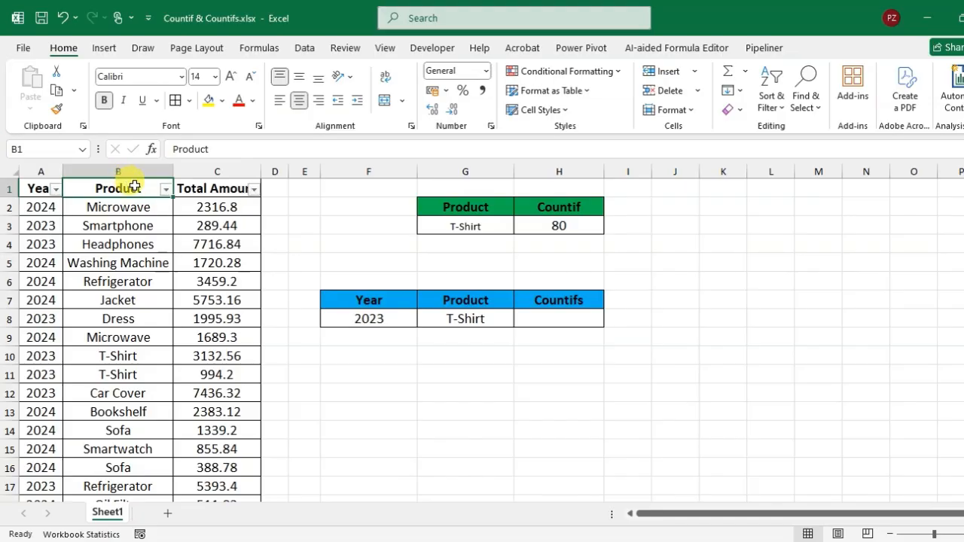
click(165, 189)
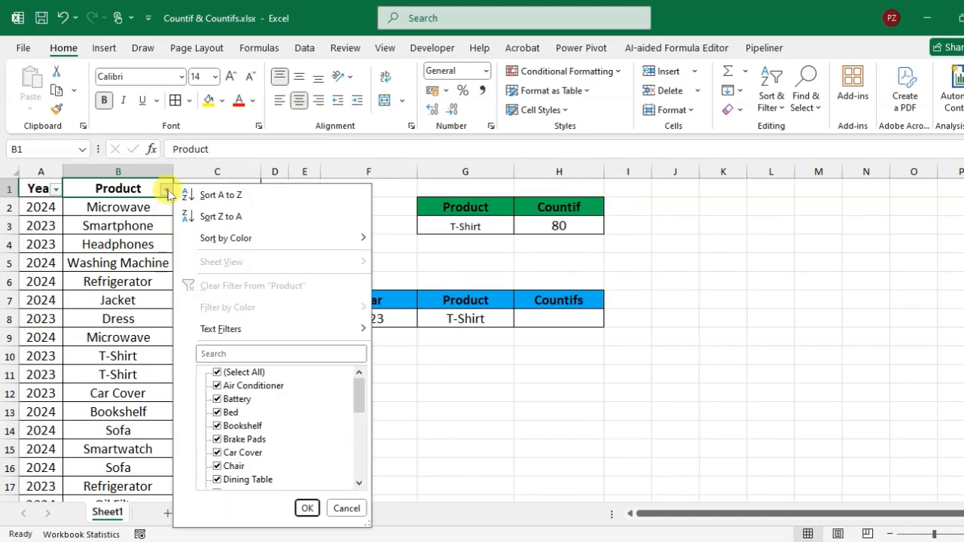
click(268, 354)
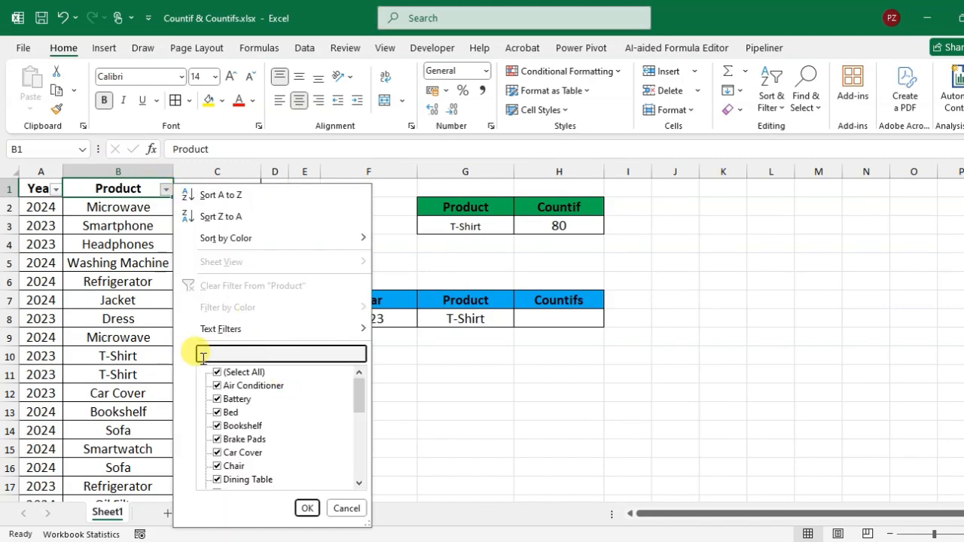
text(T-s)
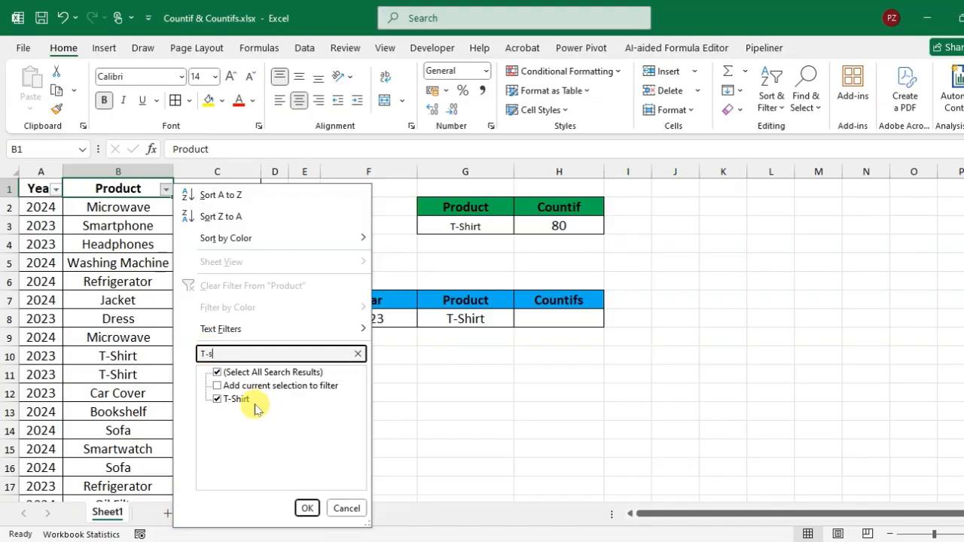
click(306, 509)
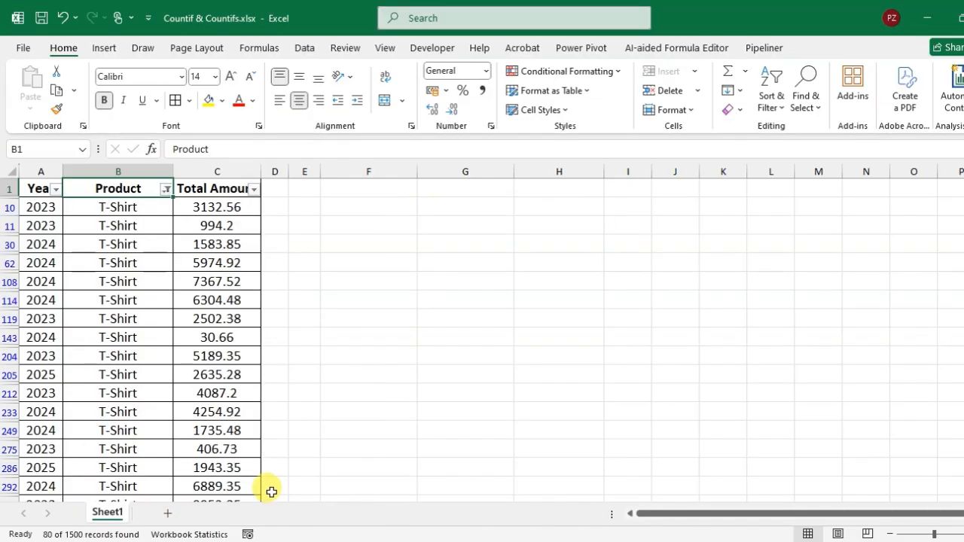
- Select all filtered T-Shirt entries in the Product column to check their count, and remove the filter from the table
click(113, 211)
key(ctrl+shift+Down)
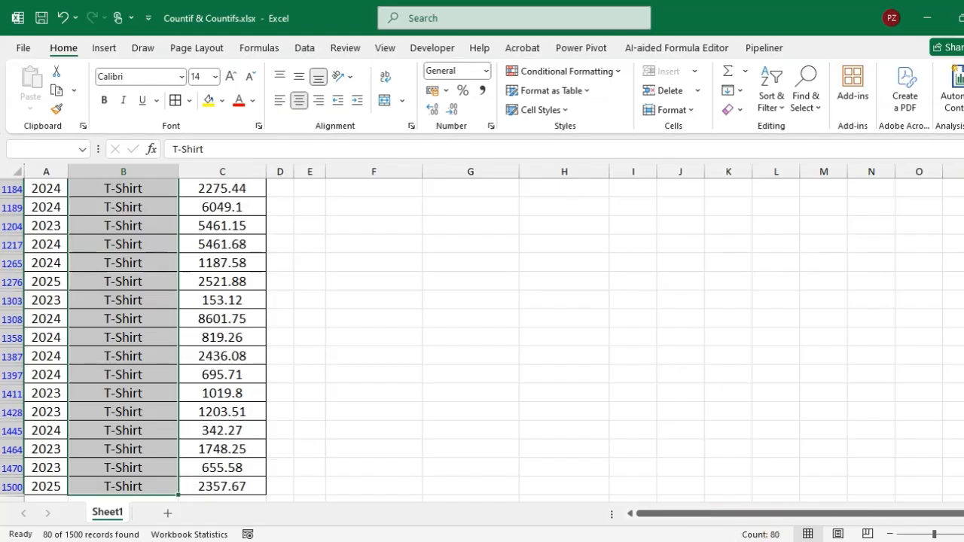
scroll(885, 213, up, 20)
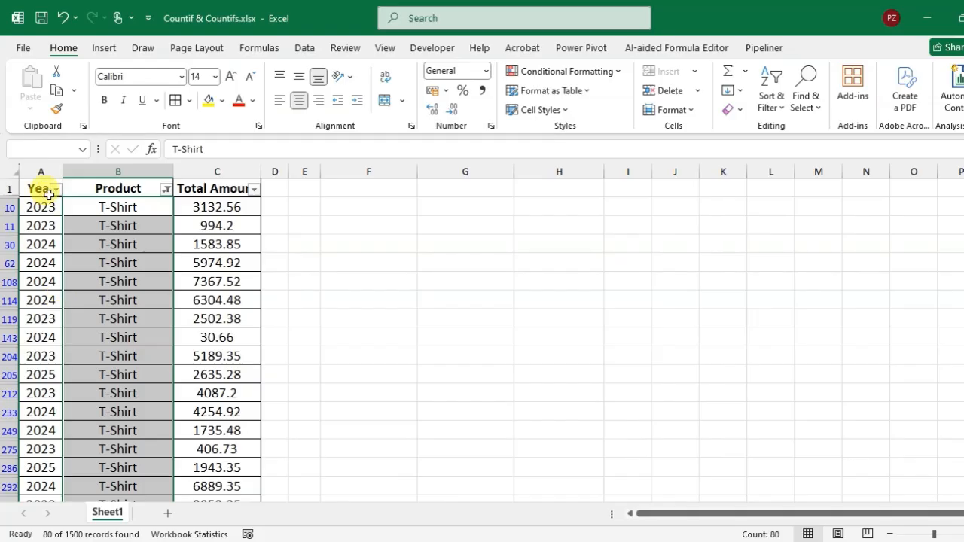
click(93, 188)
key(ctrl+shift+l)
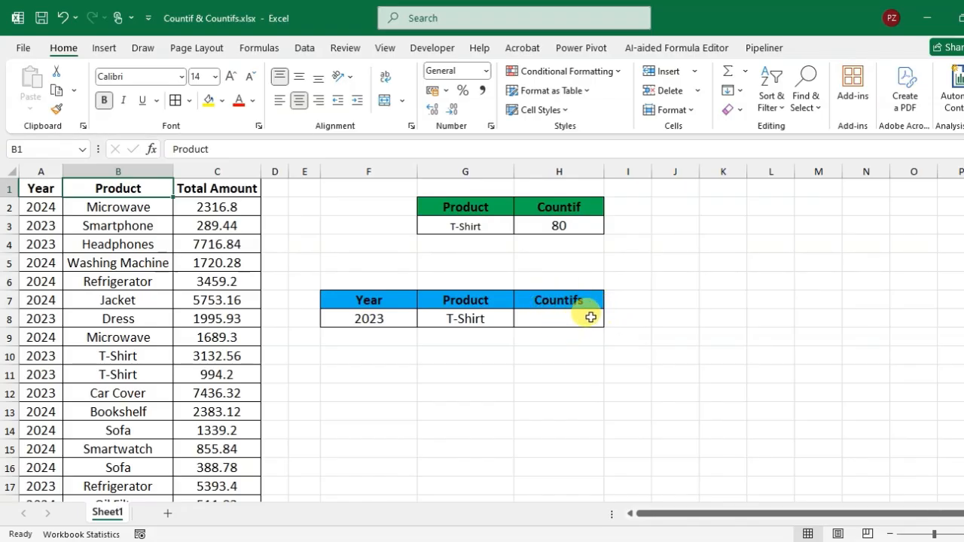
- Start a COUNTIFS formula in H8 with A2:A1501 as the first criteria range and the year in F8 as its criterion
click(577, 316)
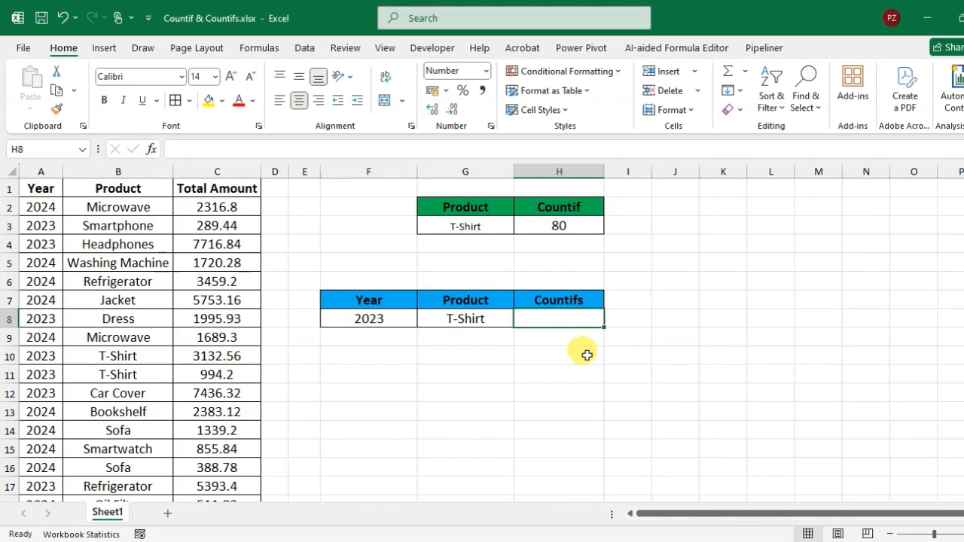
text(=co)
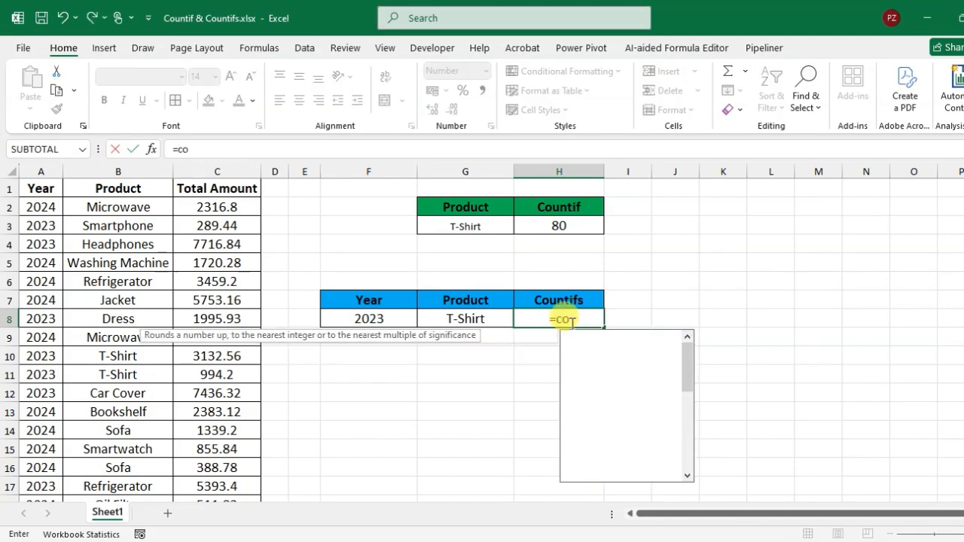
text(unt)
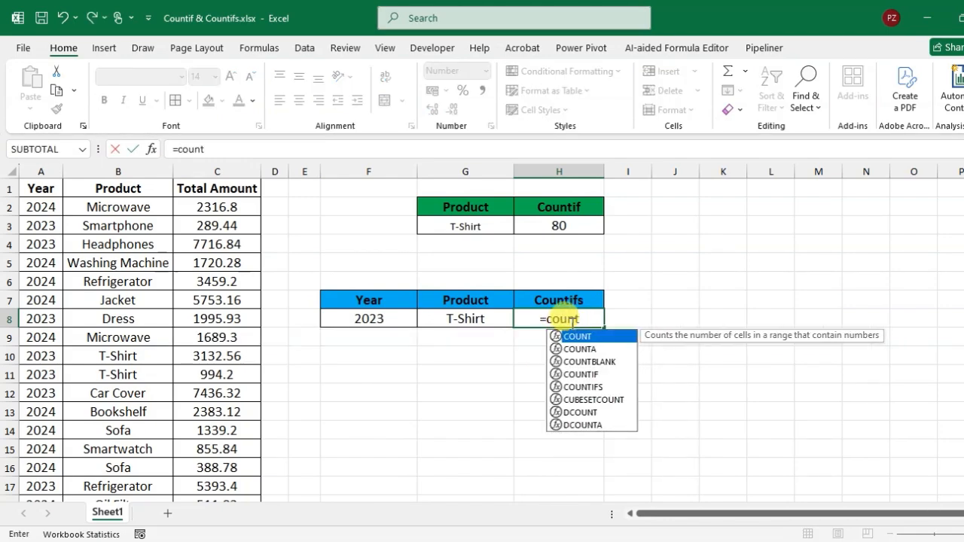
double_click(592, 391)
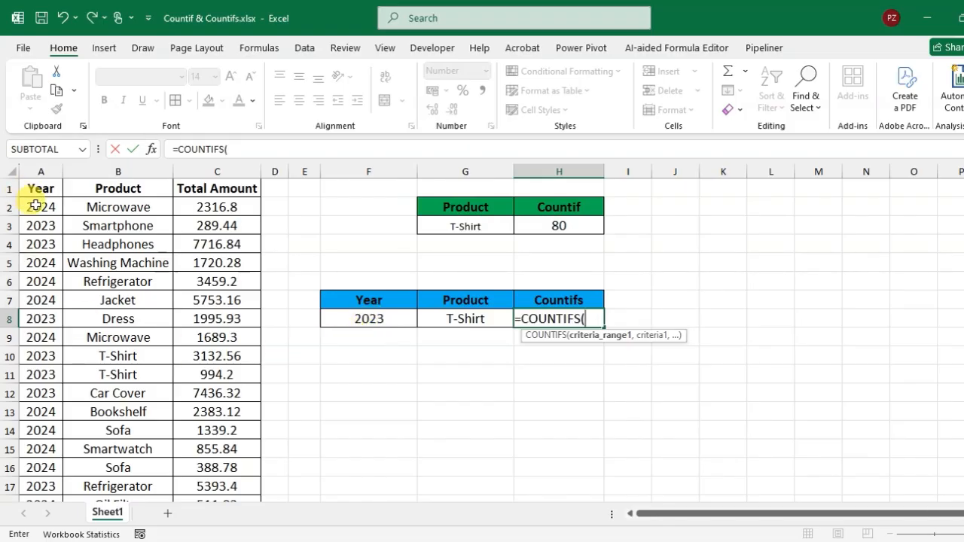
mouse_move(35, 203)
mouse_down()
mouse_move(39, 242)
mouse_move(39, 202)
mouse_up()
key(ctrl+shift+Down)
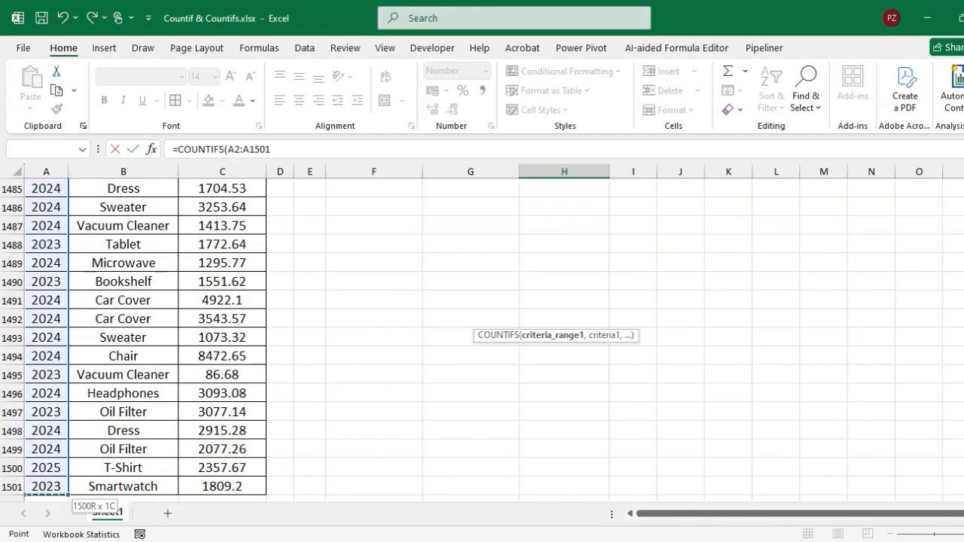
key(ctrl+BackSpace)
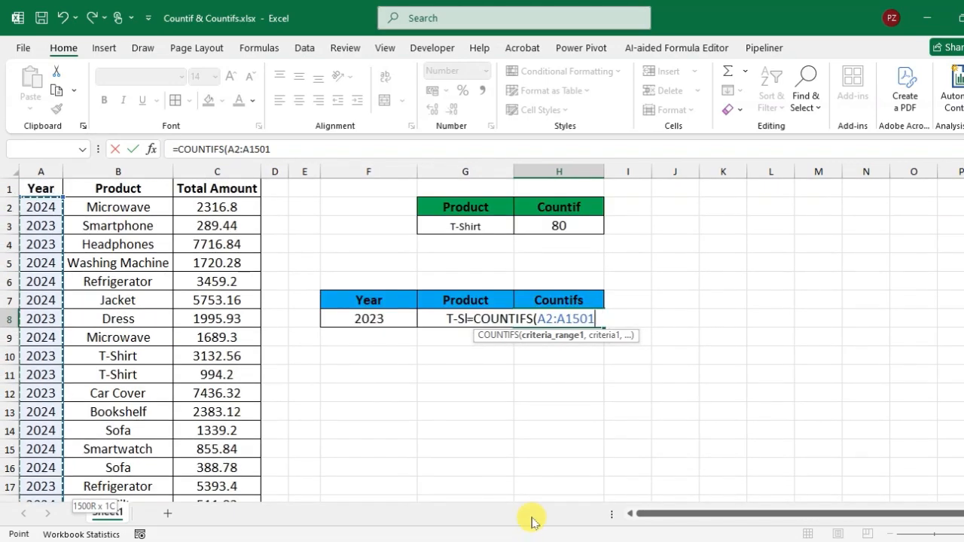
text(,)
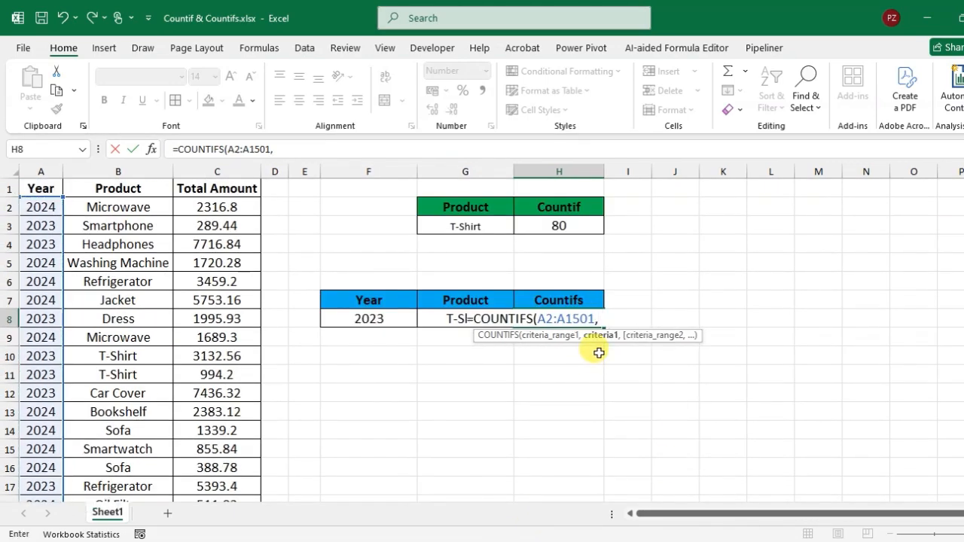
click(373, 318)
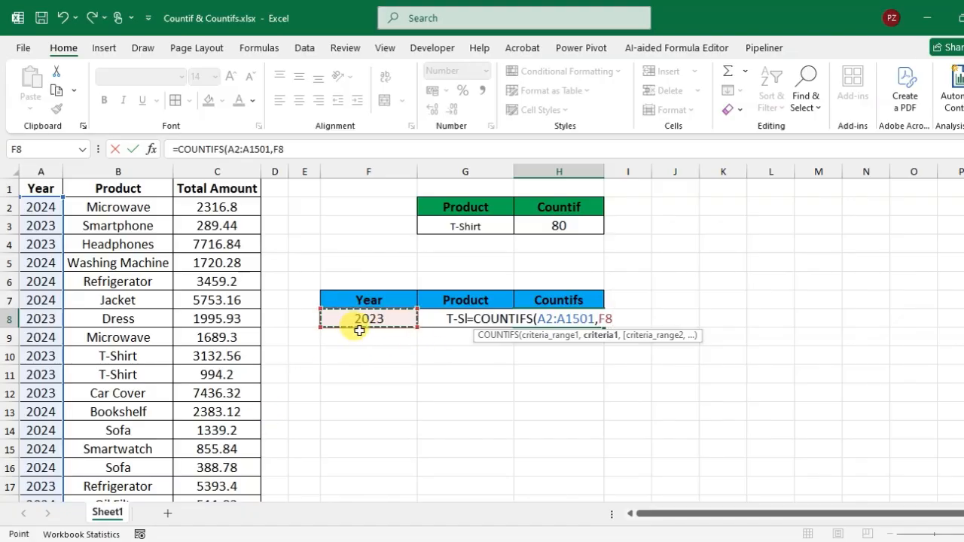
- Complete the COUNTIFS formula with B2:B1501 as the second criteria range and the product in G8 as its criterion
text(,)
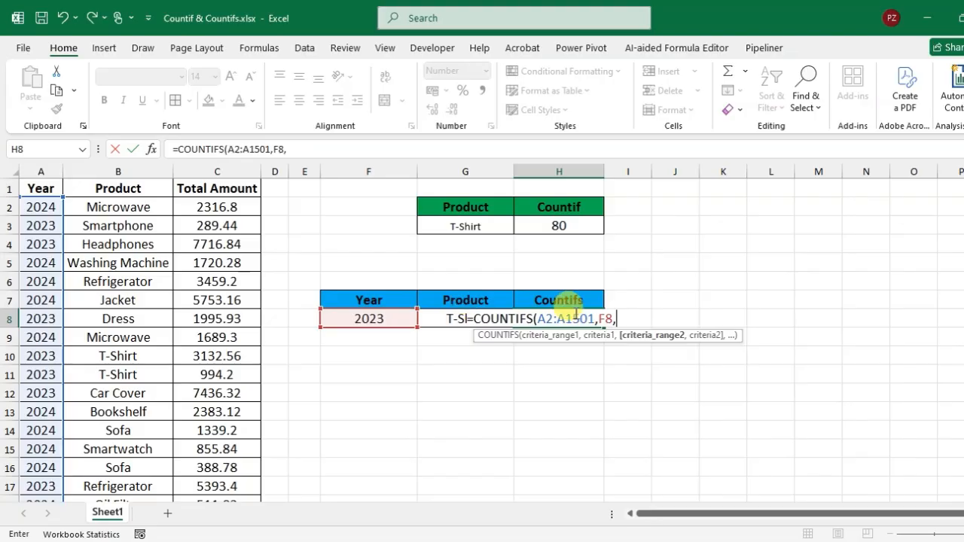
click(134, 208)
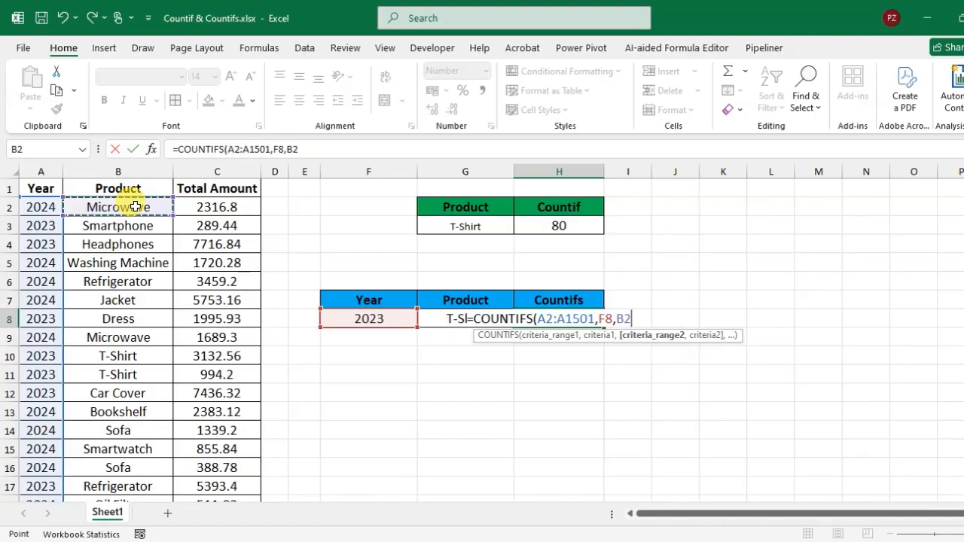
key(ctrl+shift+Down)
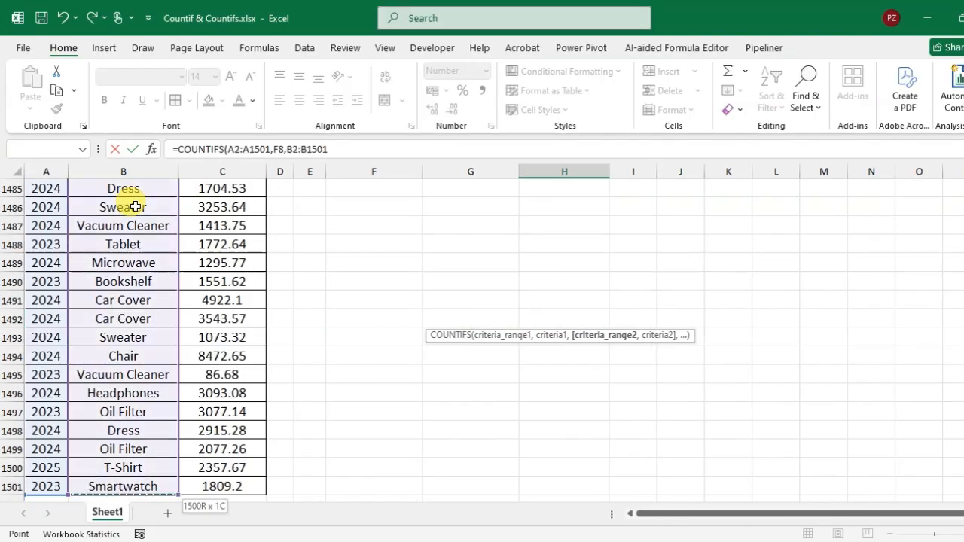
key(ctrl+BackSpace)
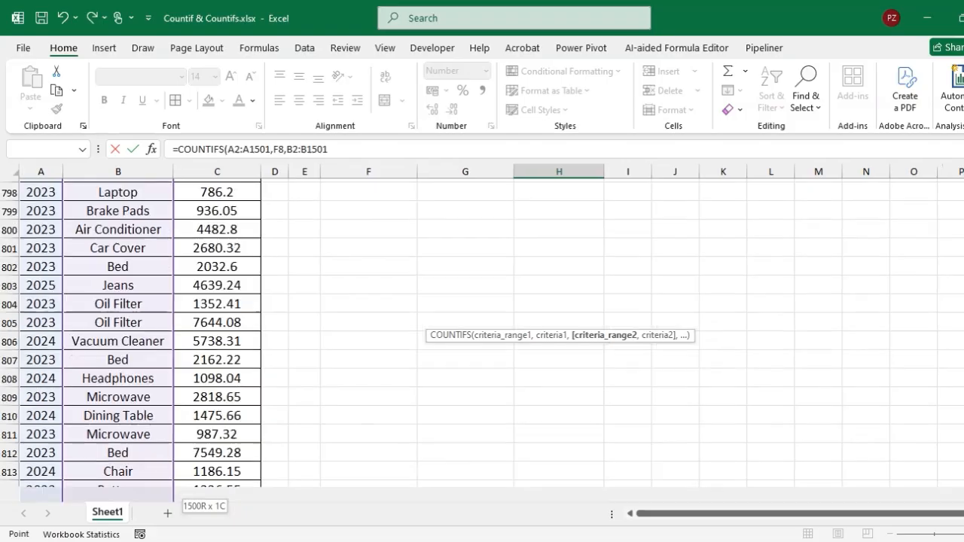
text(,)
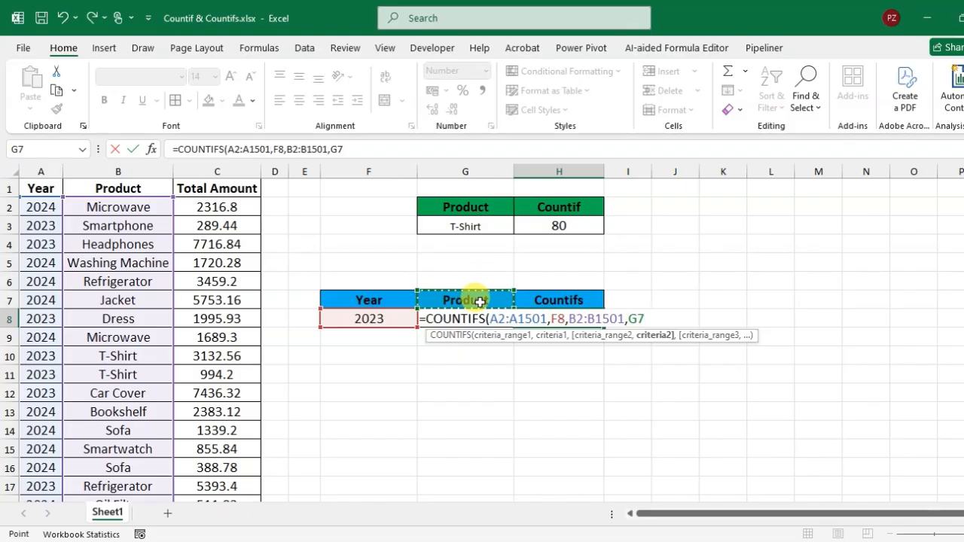
key(Down)
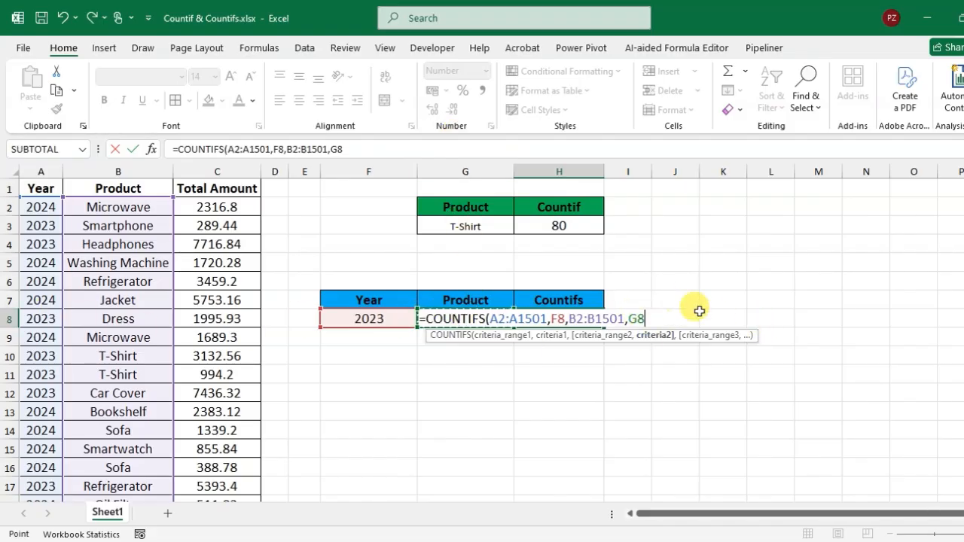
text())
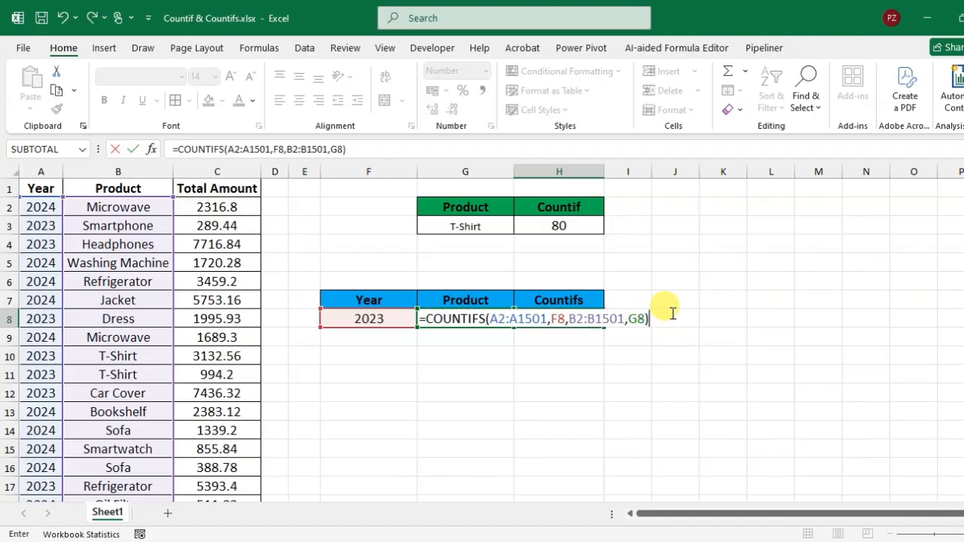
key(Return)
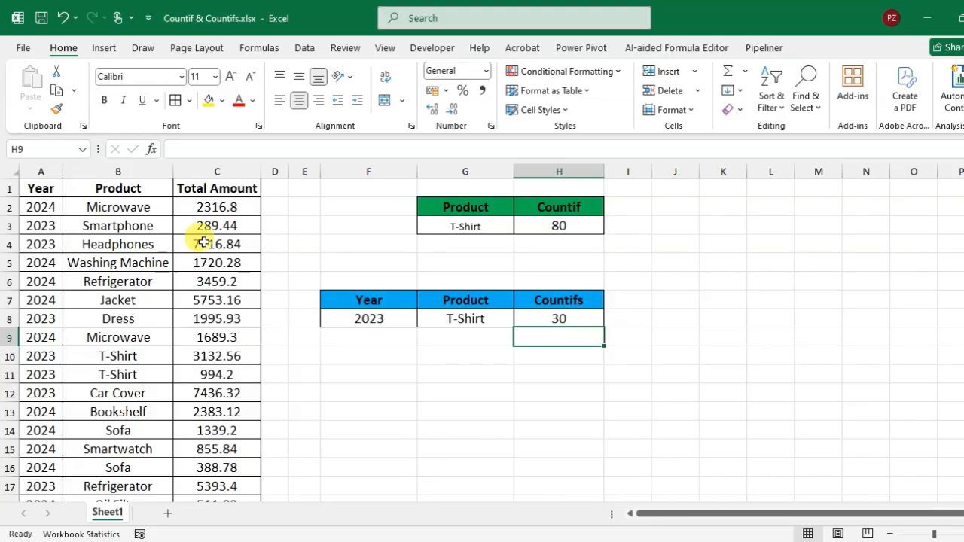
- Turn on filtering for the data table and show only the T-Shirt records in the Product column
click(130, 188)
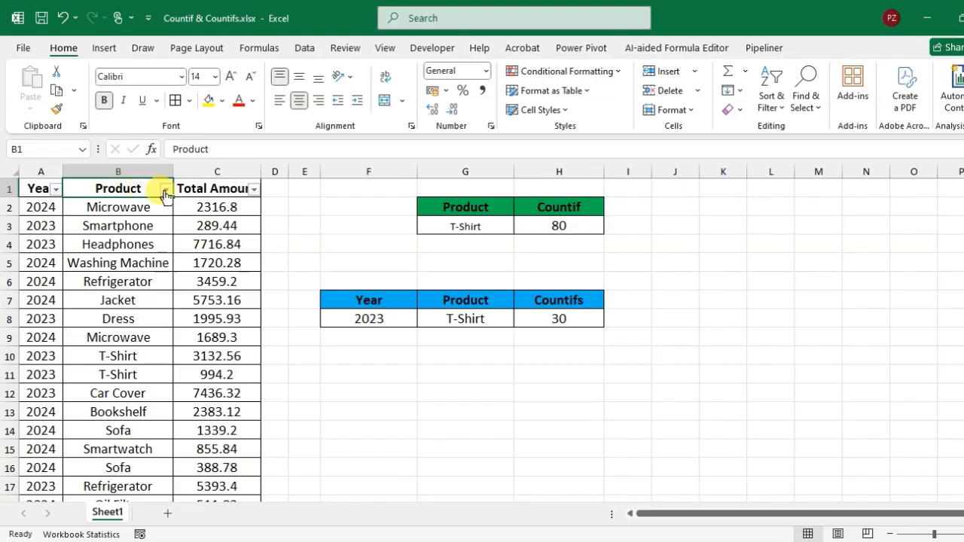
click(163, 189)
click(256, 355)
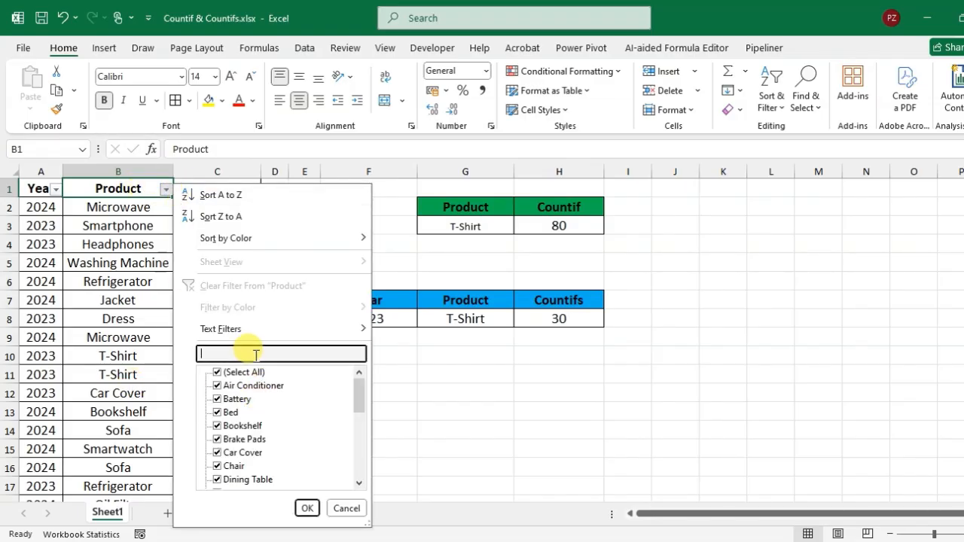
text(T-s)
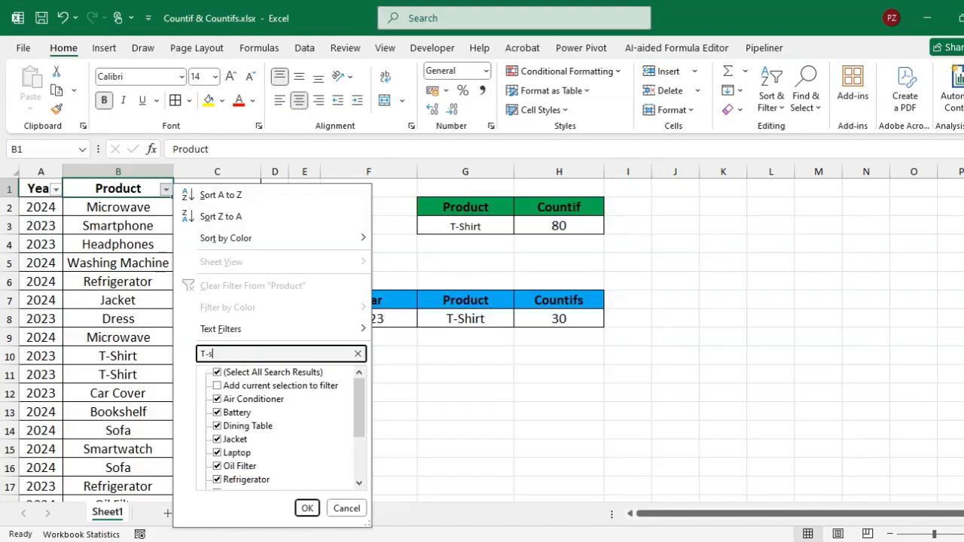
text(hi)
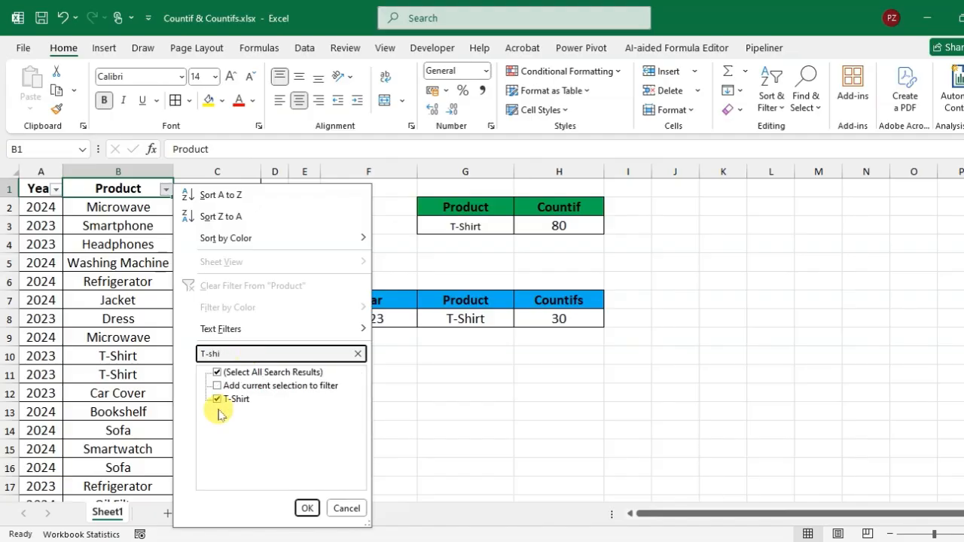
click(307, 508)
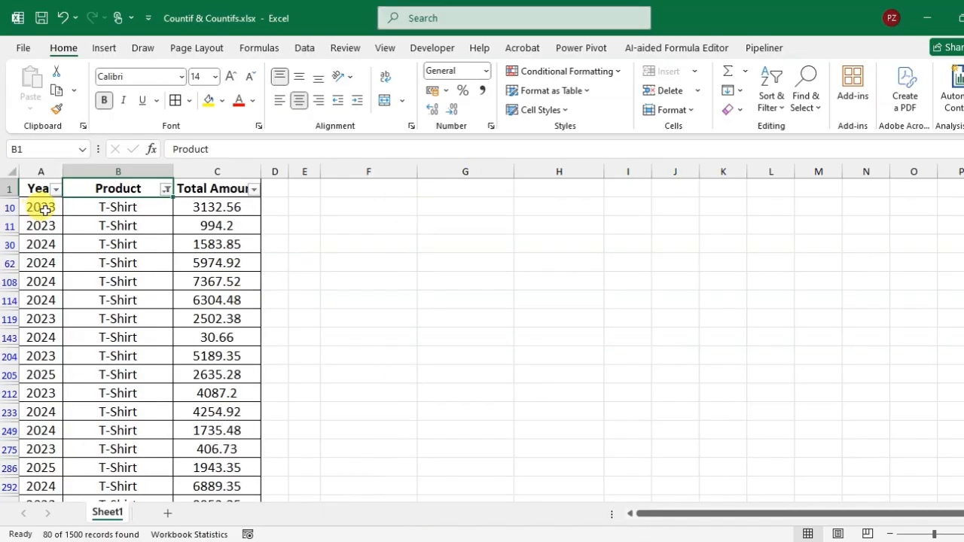
- Filter the Year column of the T-Shirt records to 2023 only
click(47, 190)
click(56, 190)
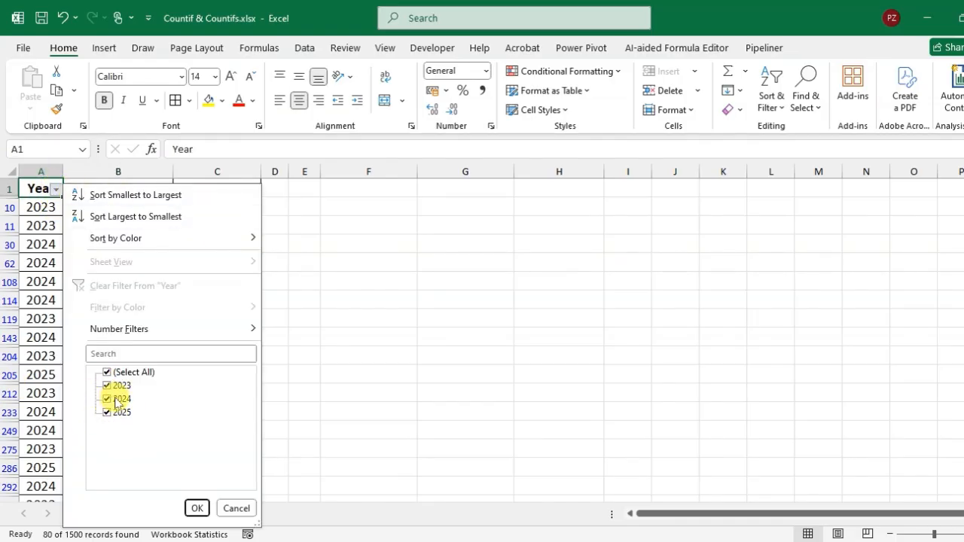
click(111, 372)
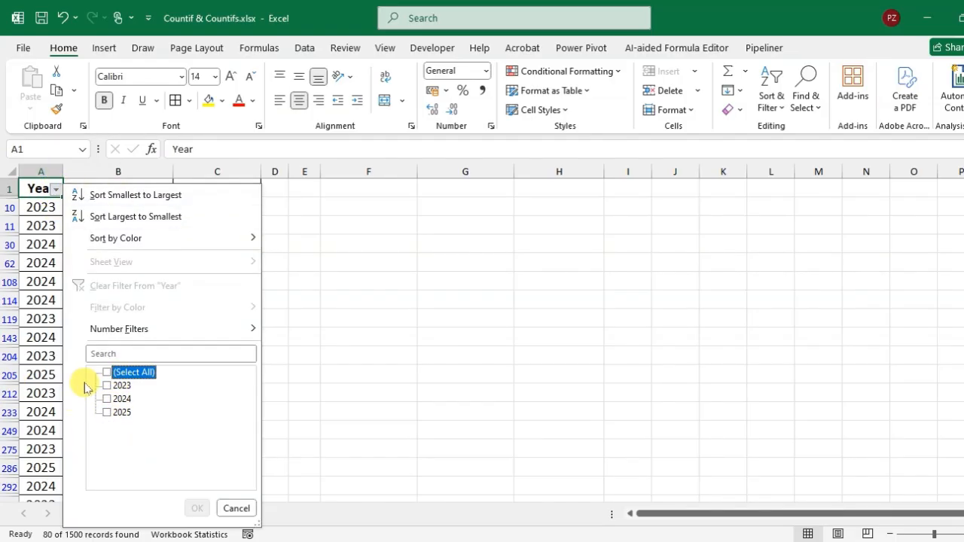
click(122, 385)
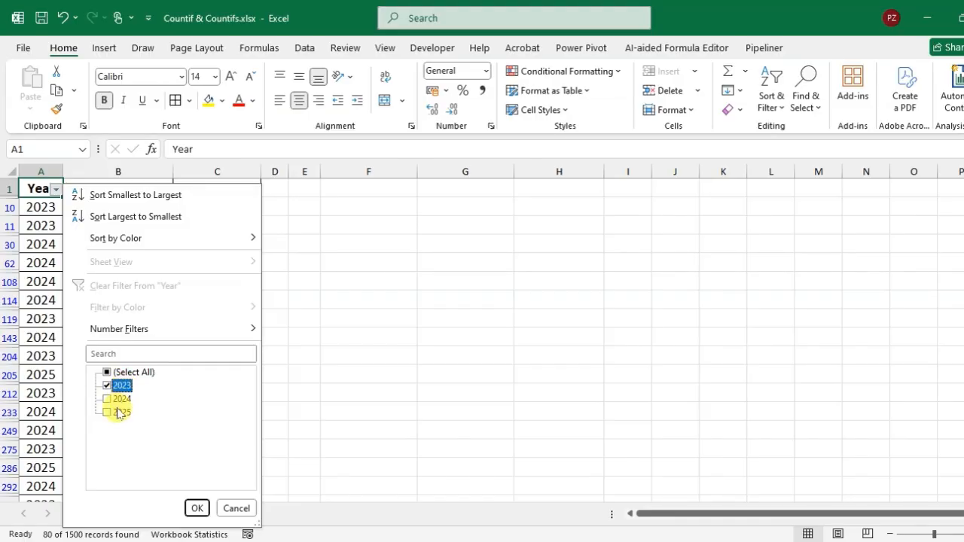
click(195, 510)
- Select all filtered 2023 T-Shirt entries in the Product column to check their count, and remove the filters from the table
click(129, 208)
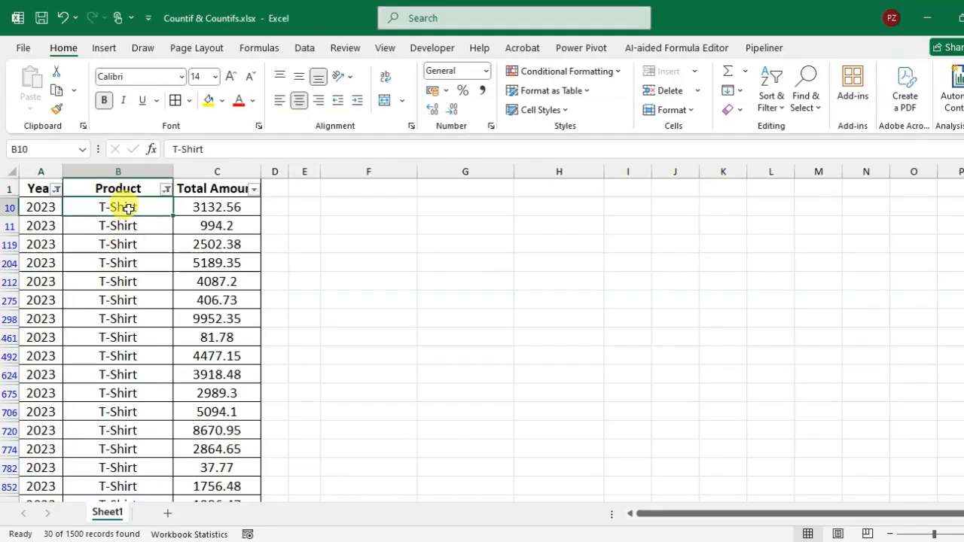
key(ctrl+shift+Down)
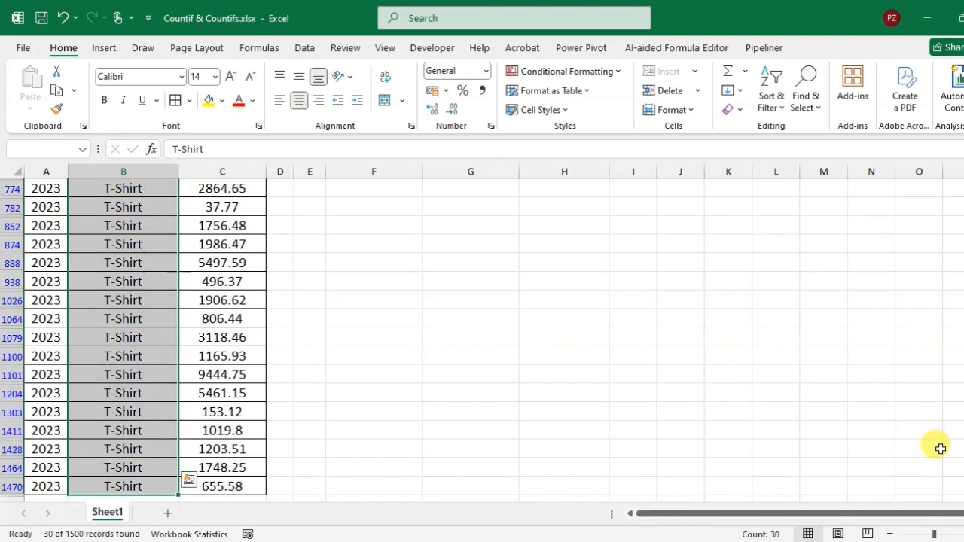
scroll(143, 339, up, 5)
click(124, 191)
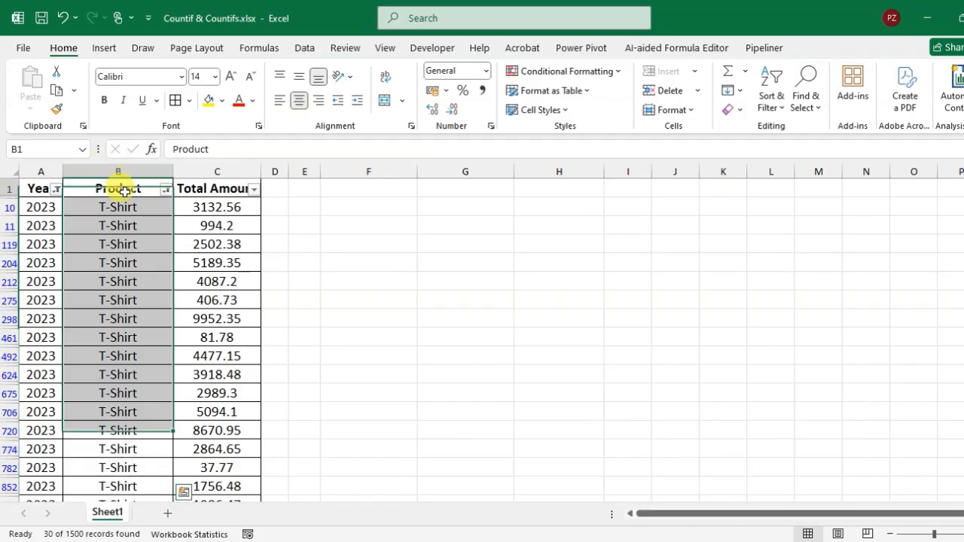
key(ctrl+shift+l)
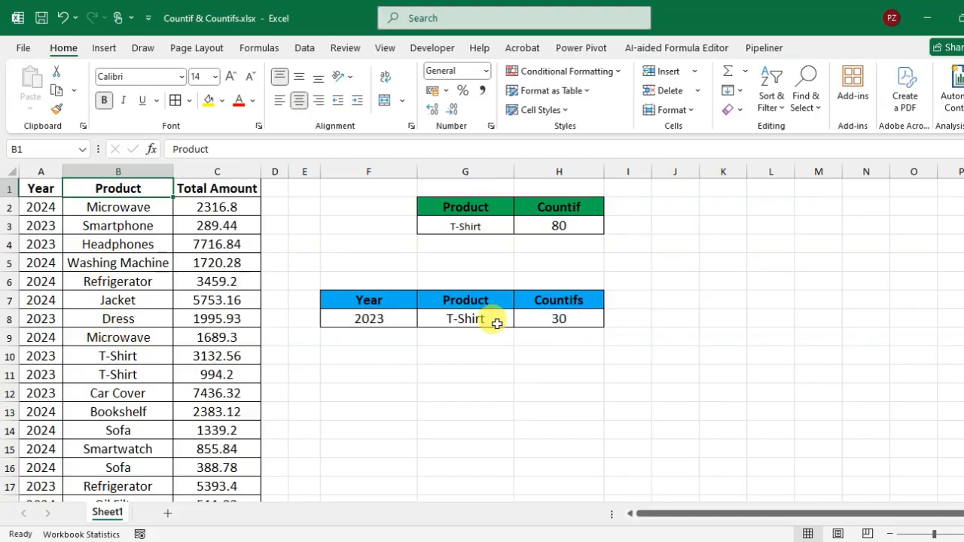
- Copy the product Dress from B8 into G8 as the product criterion of the COUNTIFS table
click(124, 320)
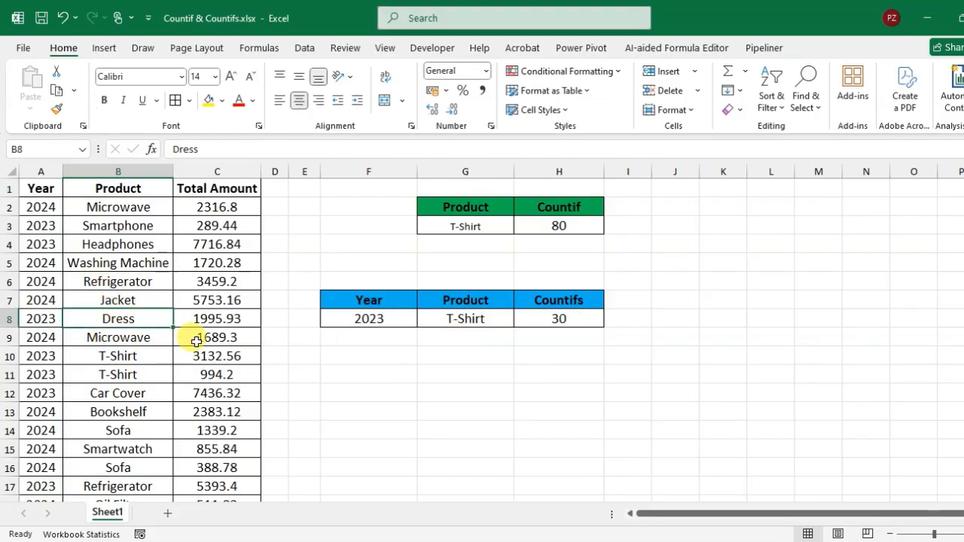
key(ctrl+c)
click(477, 321)
key(ctrl+v)
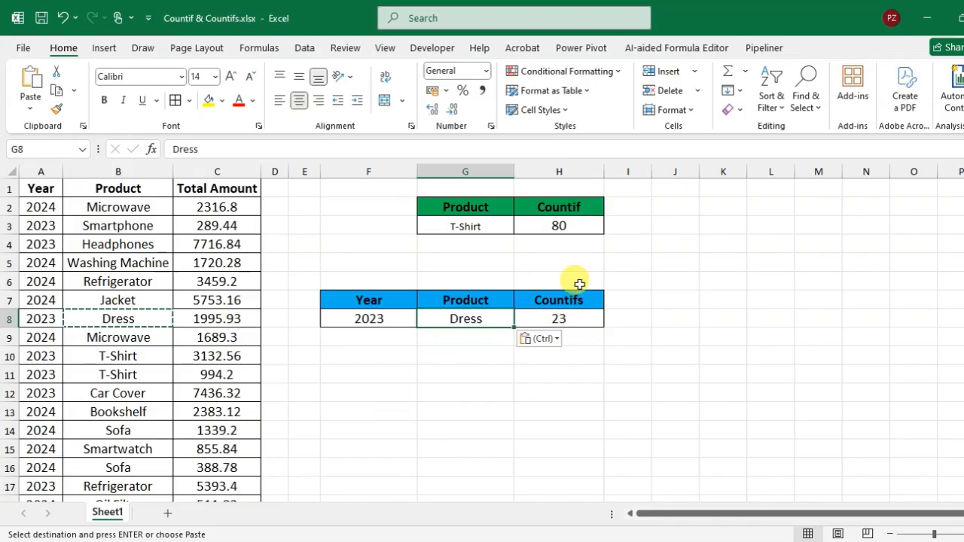
key(Escape)
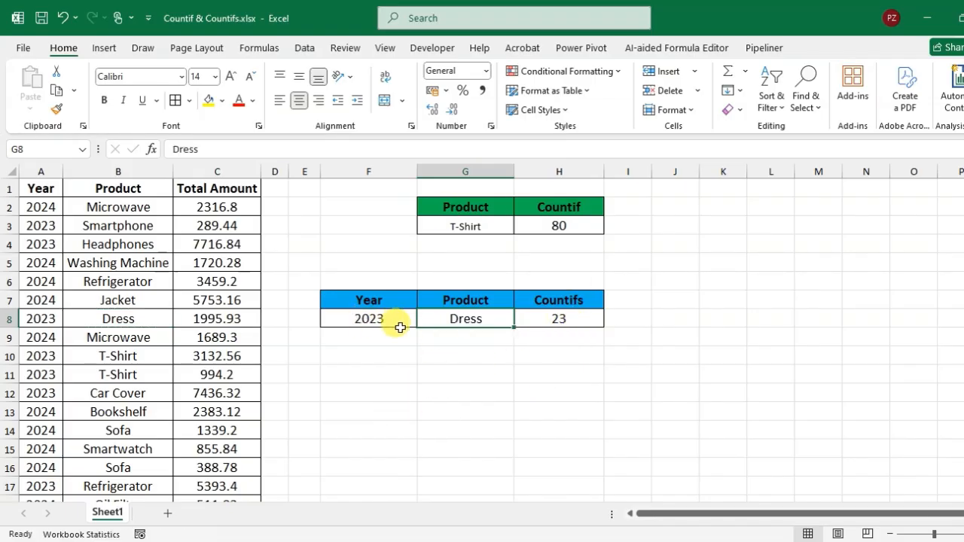
- Copy the product Headphones from B4 into G3 as the criterion of the COUNTIF table
click(135, 244)
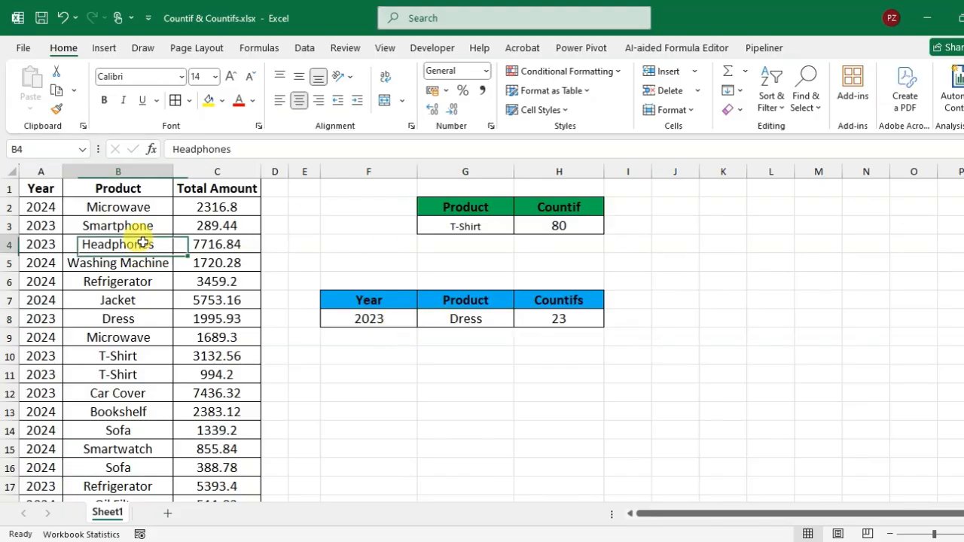
key(ctrl+c)
click(464, 225)
key(ctrl+v)
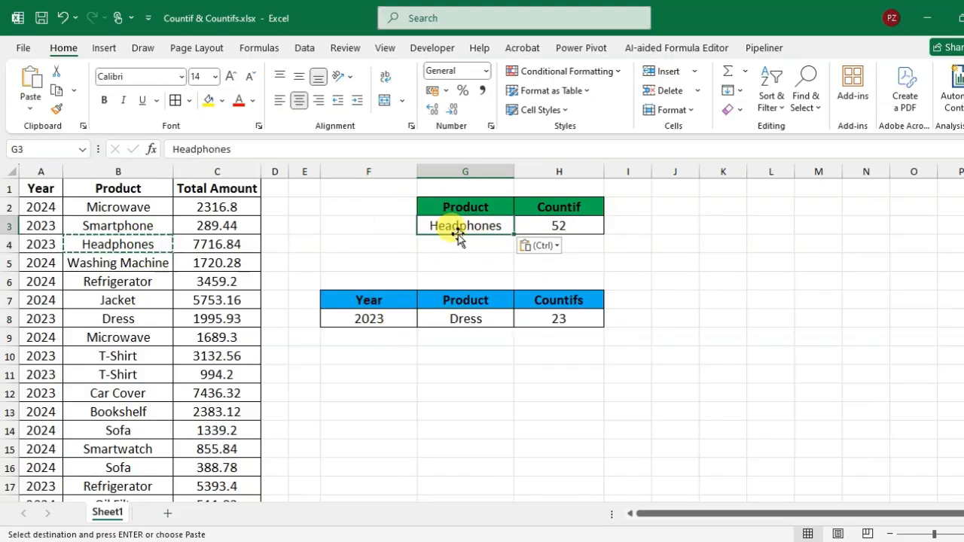
key(Escape)
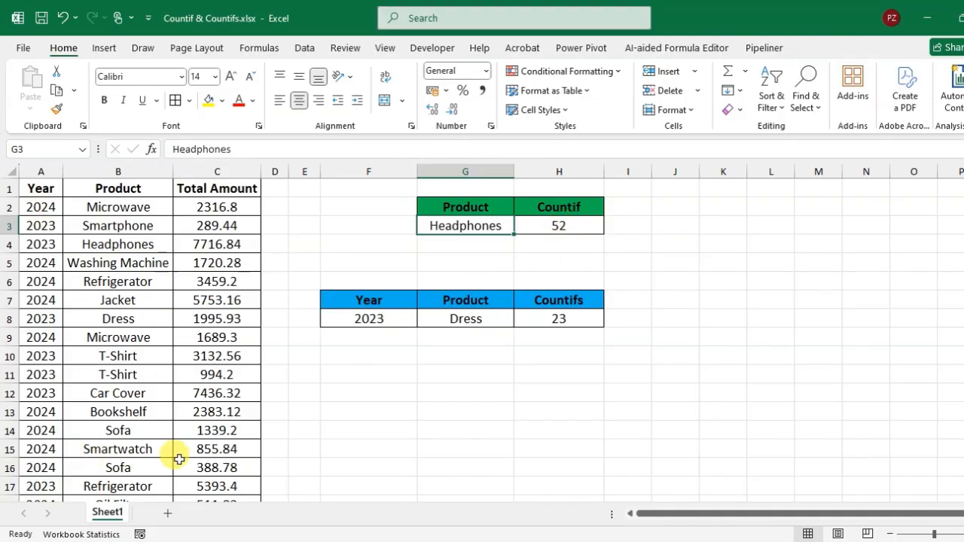
- Copy the product Sofa from B14 into G8 and check the COUNTIFS formula in H8
click(144, 430)
key(ctrl+c)
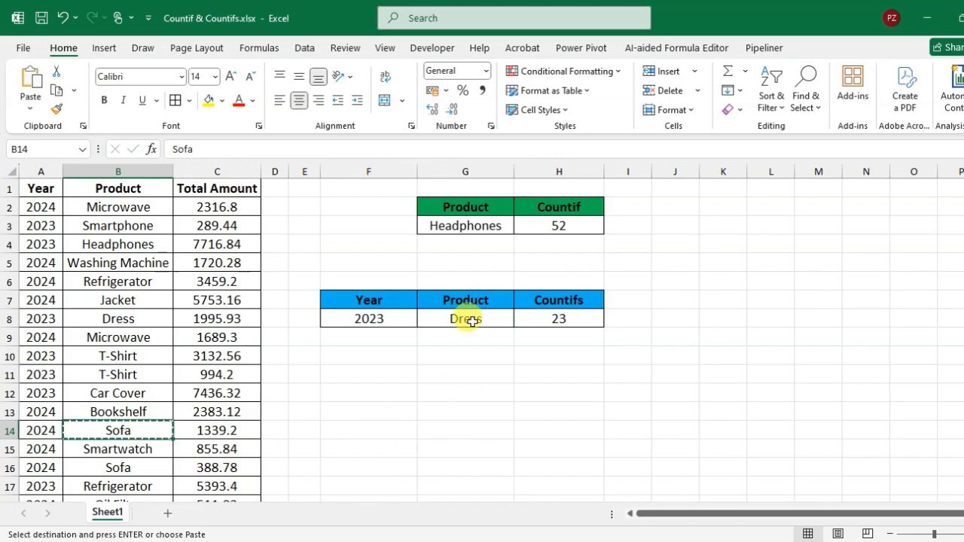
click(465, 318)
key(ctrl+v)
key(Escape)
click(494, 357)
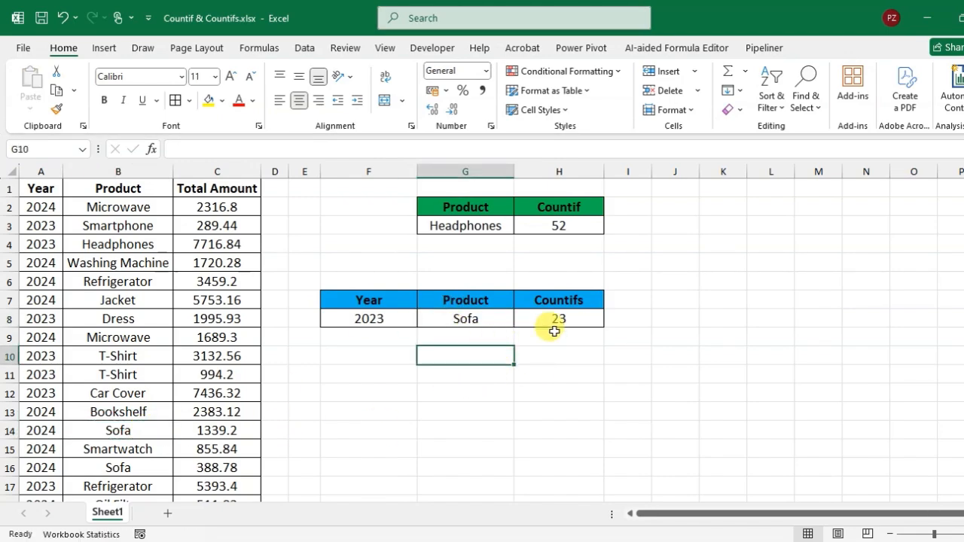
click(555, 330)
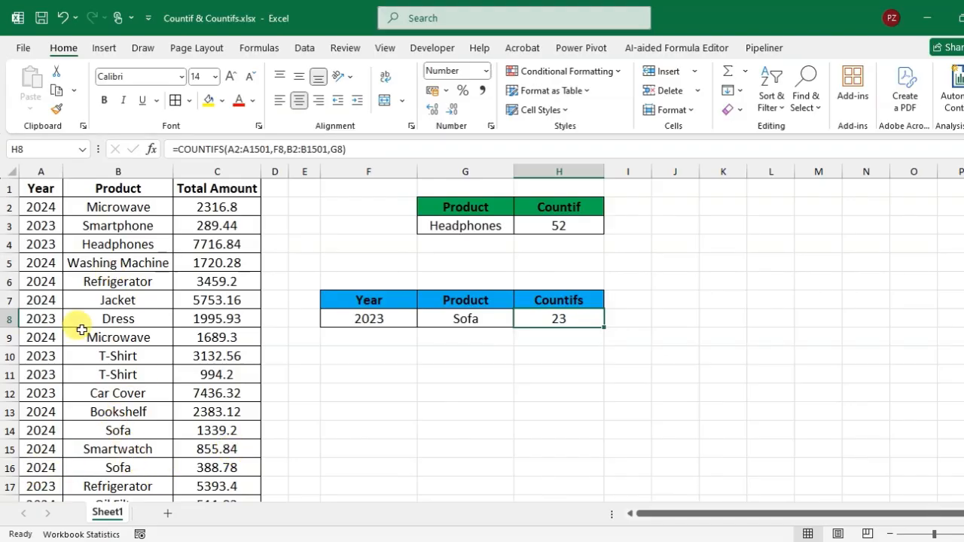
- Replace the product criterion in G8 with Jacket copied from B7, and check the COUNTIFS result in H8
click(133, 299)
key(ctrl+c)
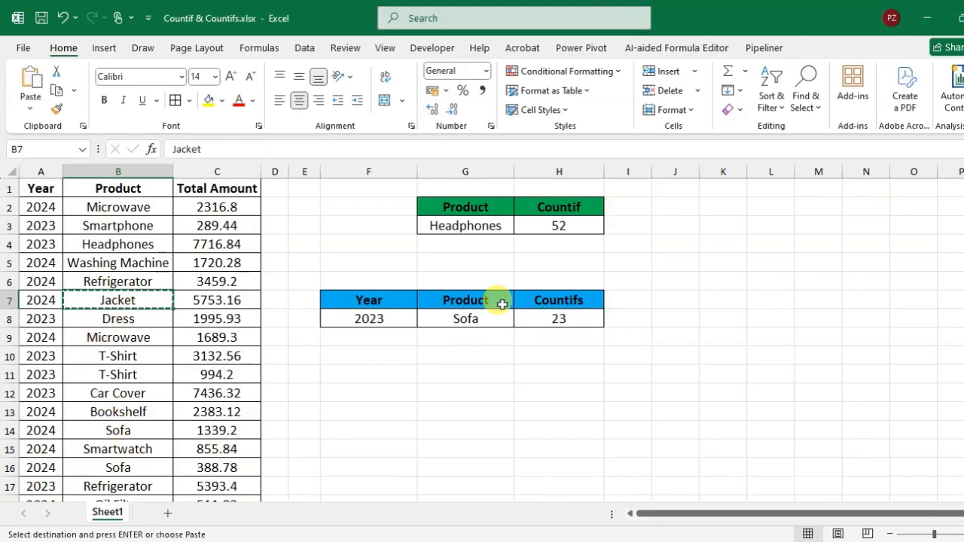
click(482, 319)
key(ctrl+v)
click(577, 324)
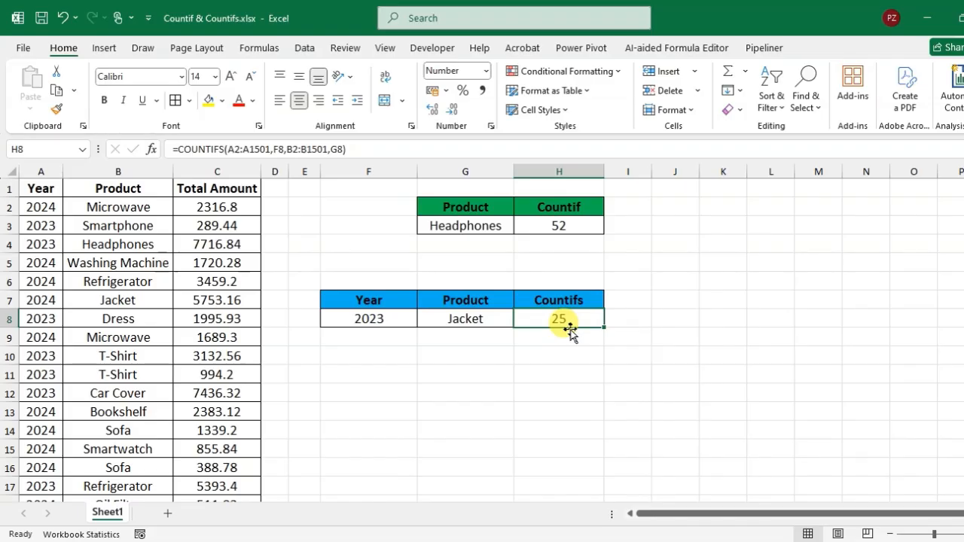
click(520, 354)
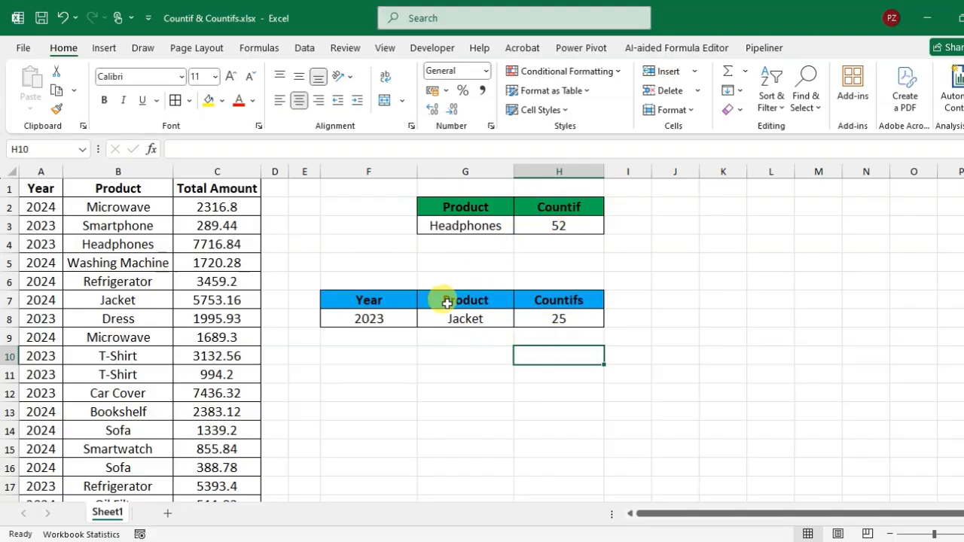
- Number the COUNTIFS criteria by entering 1 in F6 above Year and 2 in G6 above Product
drag(316, 283, 457, 345)
double_click(369, 281)
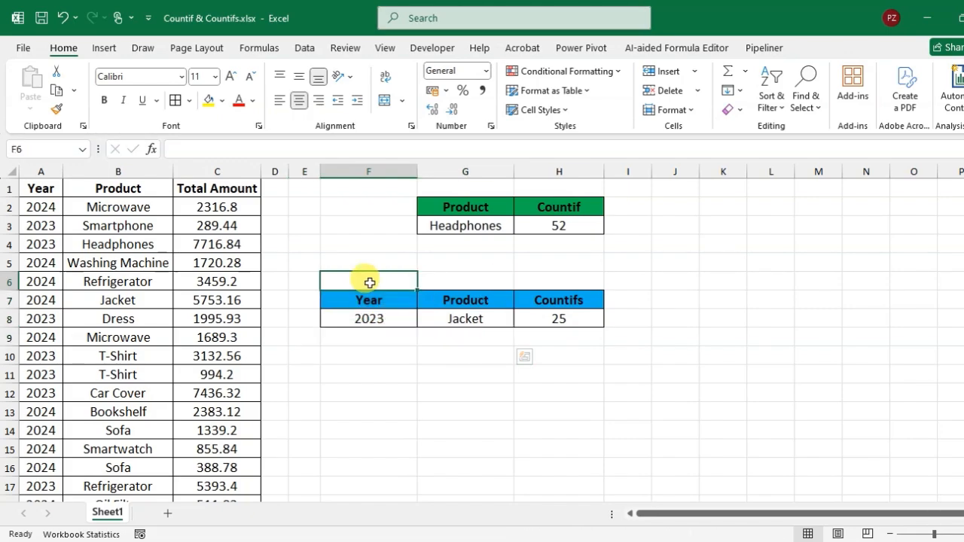
text(1)
click(463, 280)
text(2)
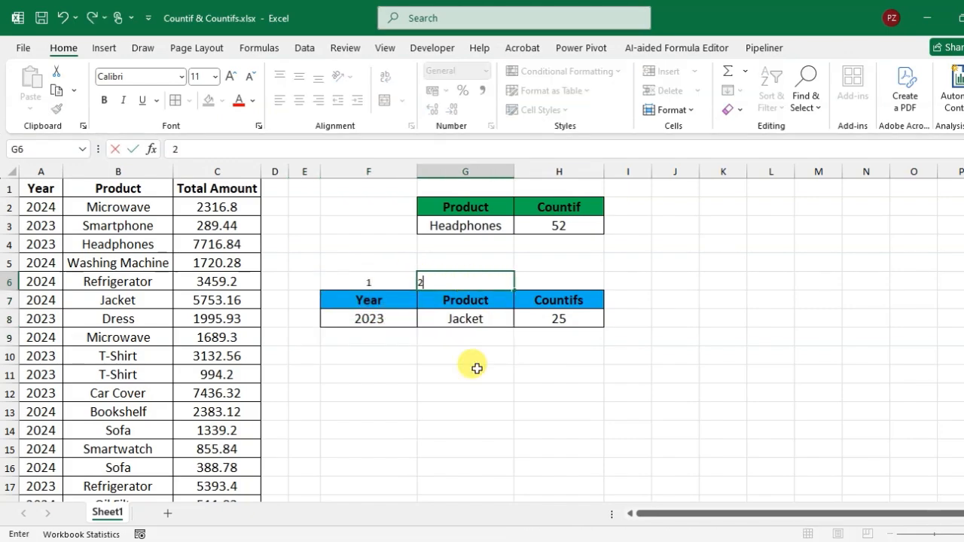
click(455, 376)
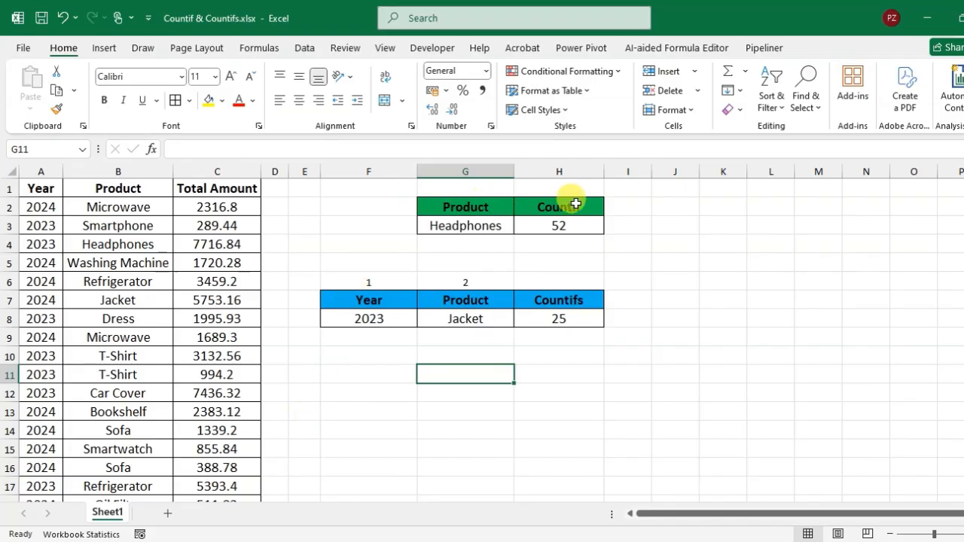
- Number the single COUNTIF criterion by entering 1 in G1 above Product, and compare it with the label in G6
click(482, 190)
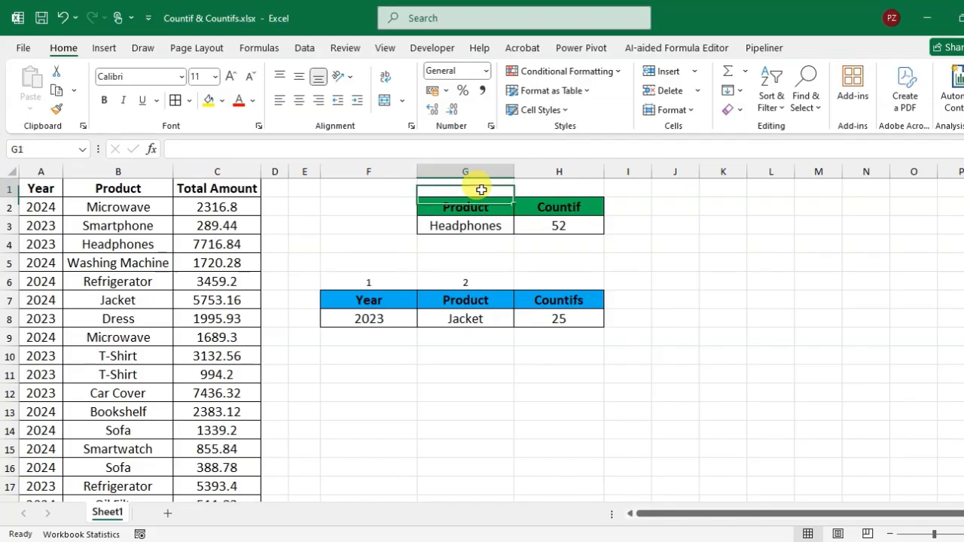
text(1)
click(495, 280)
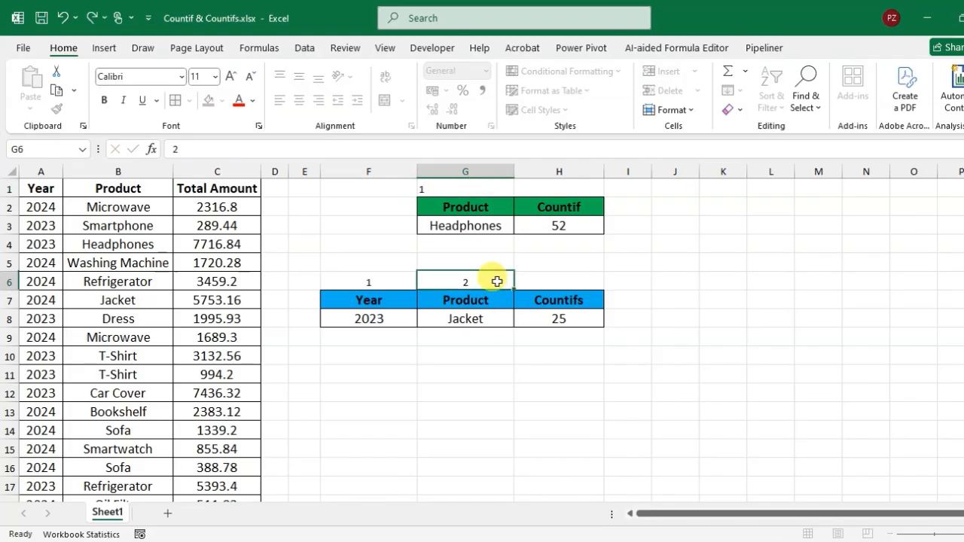
click(479, 193)
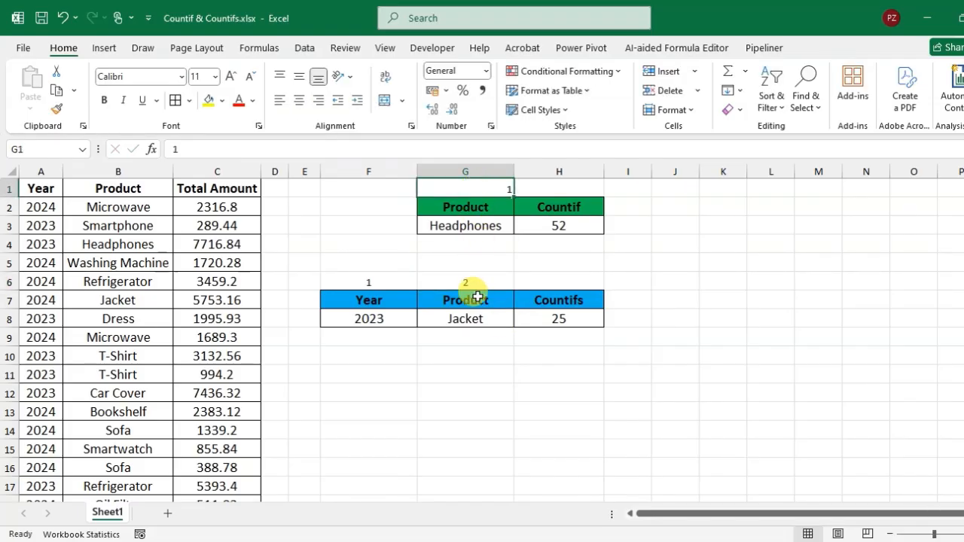